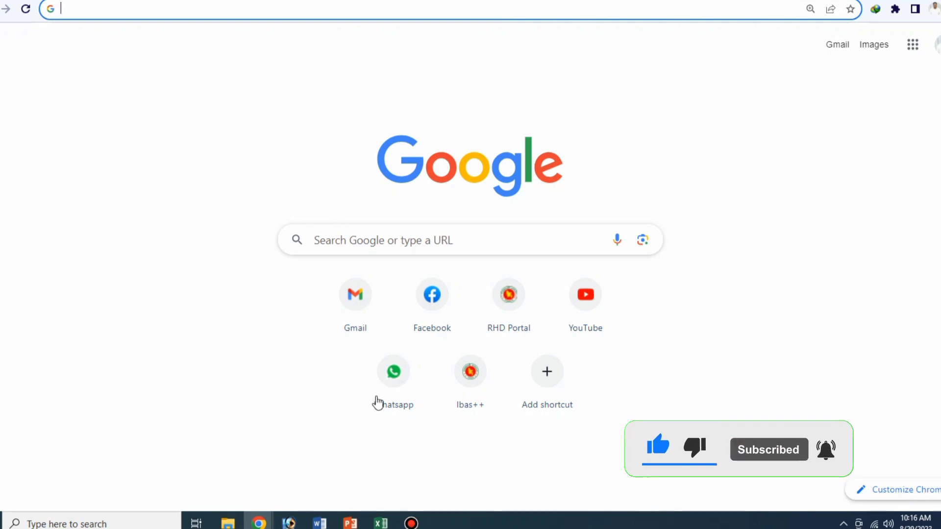
{"action": "left_click", "coordinate": [411, 523]}
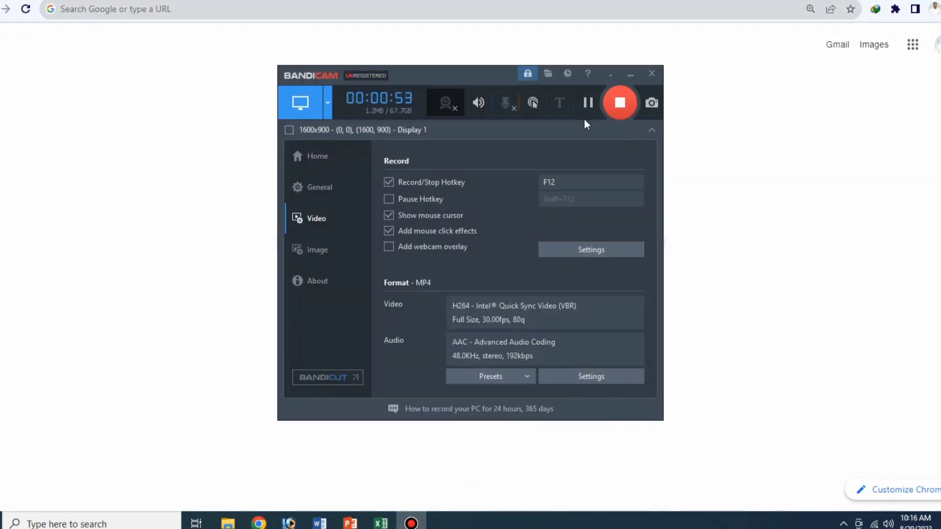
{"action": "left_click", "coordinate": [630, 75]}
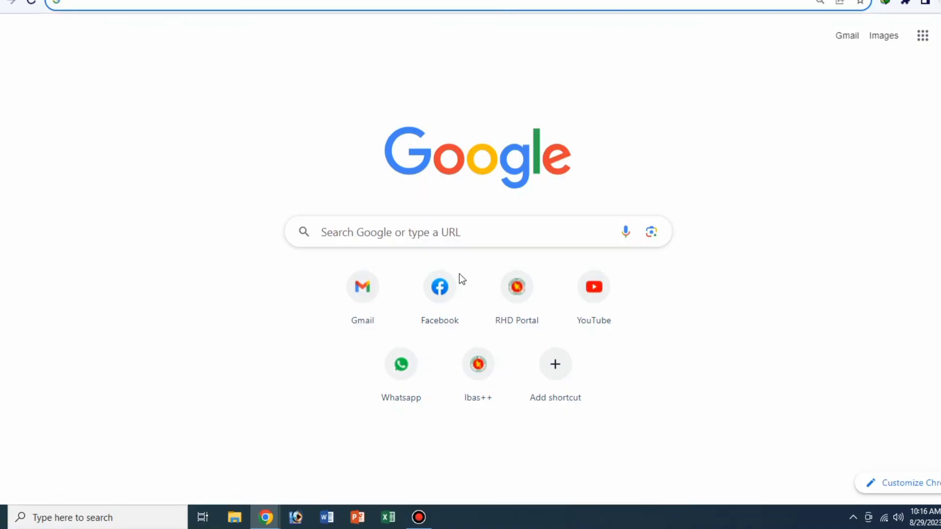
- Open YouTube and search for "action video"
{"action": "left_click", "coordinate": [601, 292]}
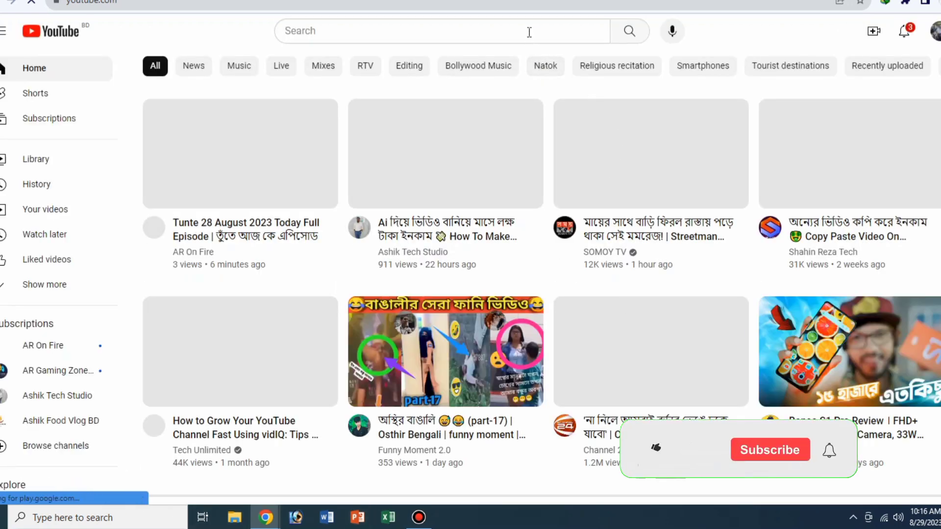
{"action": "left_click", "coordinate": [529, 30]}
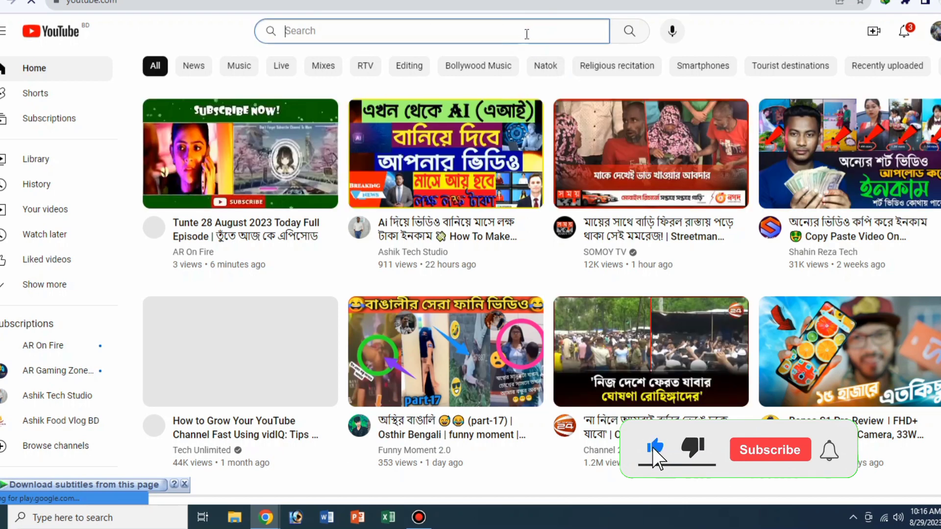
{"action": "type", "text": "ac"}
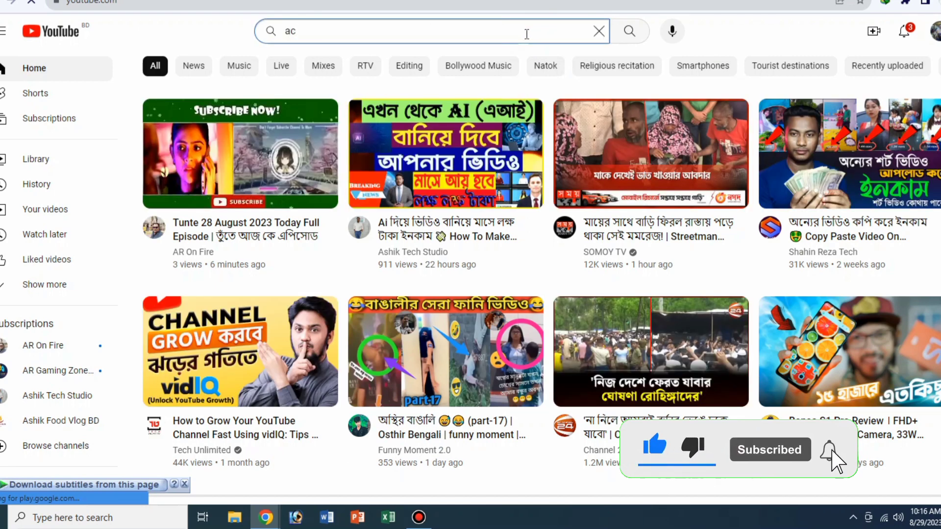
{"action": "type", "text": "tion viod"}
{"action": "key", "text": "BackSpace"}
{"action": "key", "text": "BackSpace"}
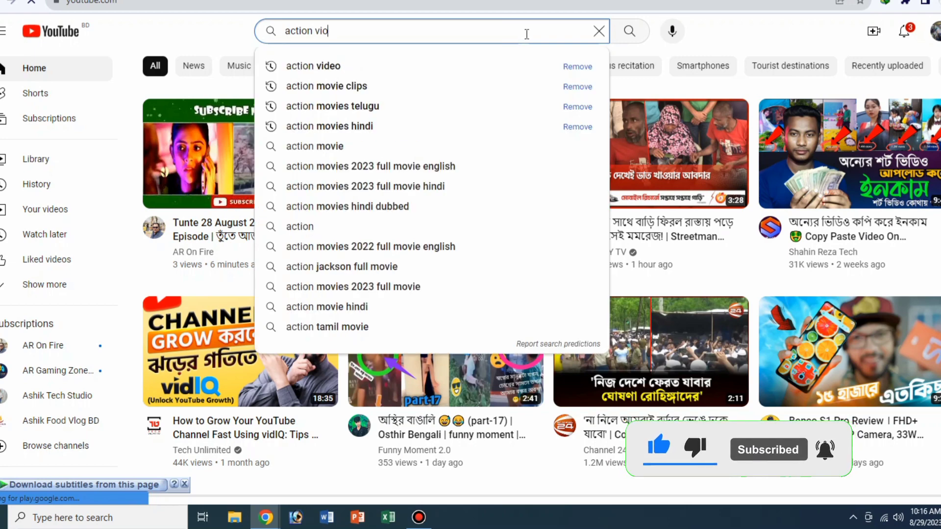
{"action": "type", "text": "deo"}
{"action": "key", "text": "Return"}
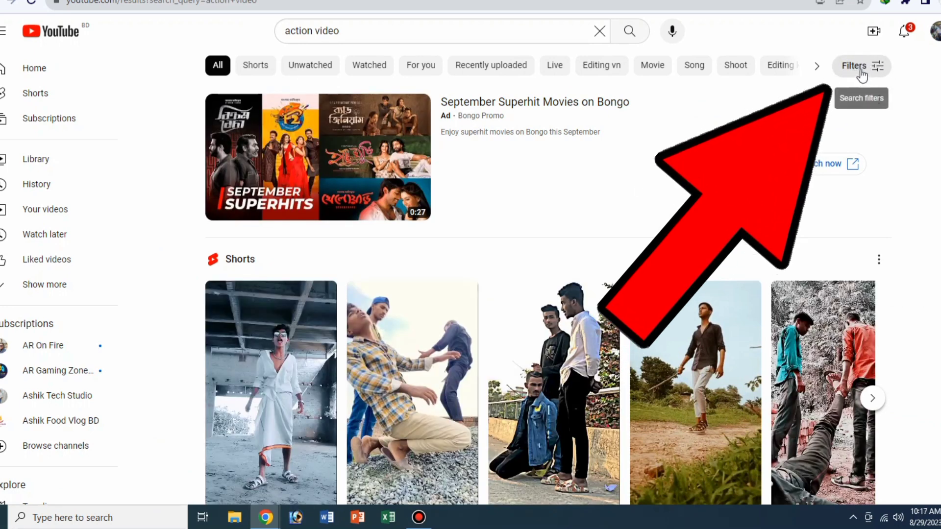
- Filter the action video results by the Creative Commons feature and browse through the list
{"action": "left_click", "coordinate": [861, 67]}
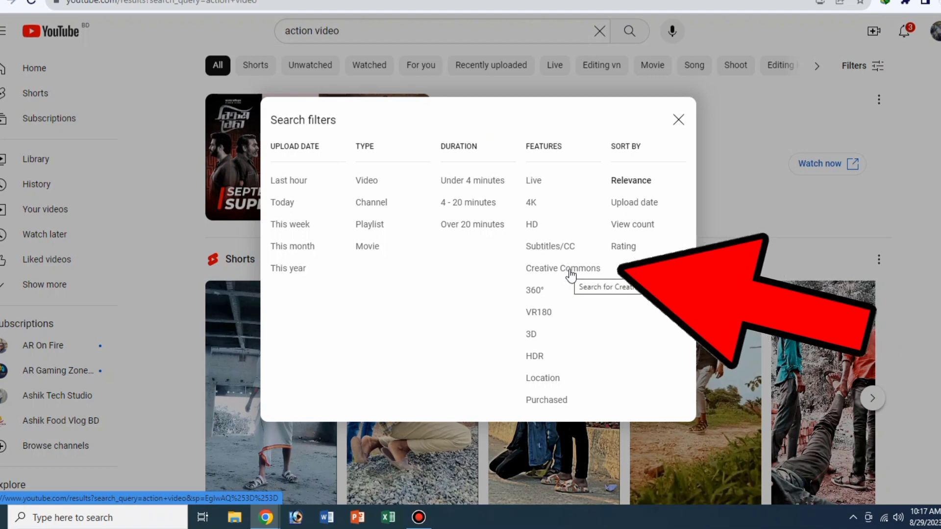
{"action": "left_click", "coordinate": [571, 273]}
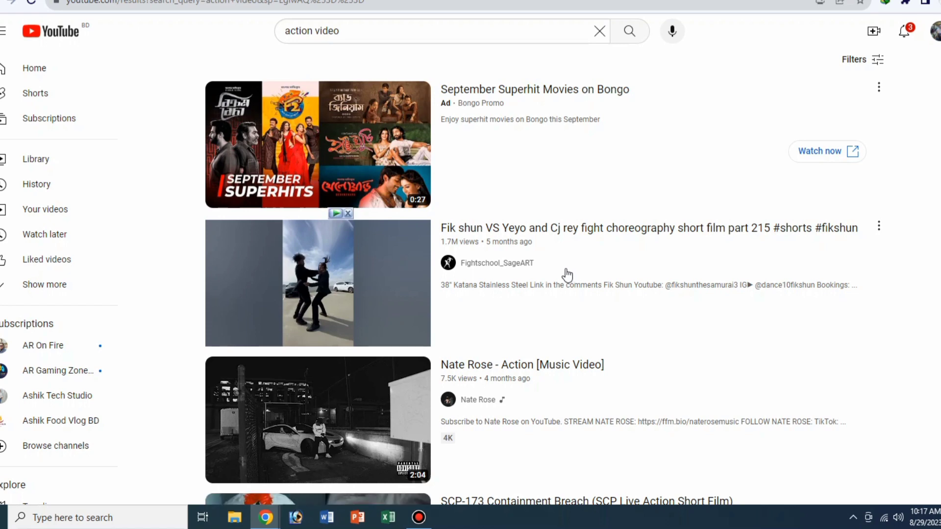
{"action": "scroll", "coordinate": [567, 276], "scroll_direction": "down", "scroll_amount": 8}
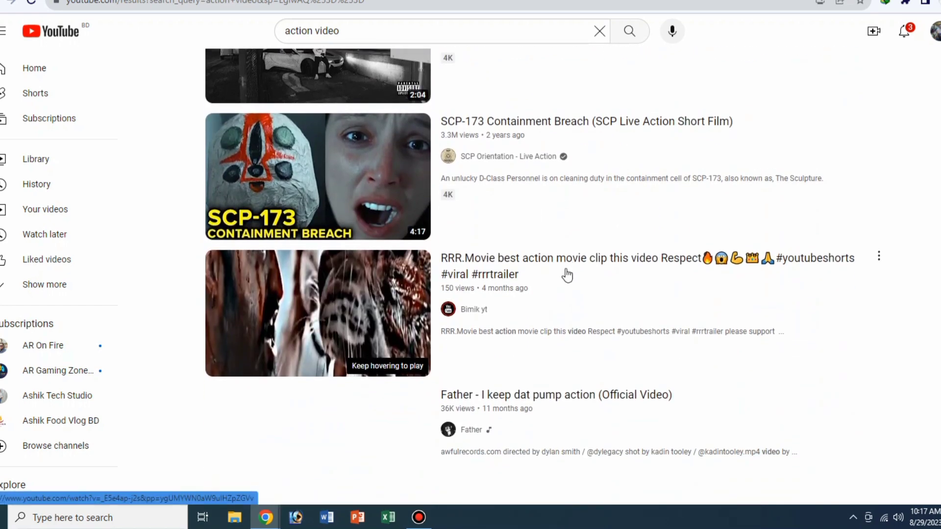
{"action": "scroll", "coordinate": [567, 276], "scroll_direction": "down", "scroll_amount": 9}
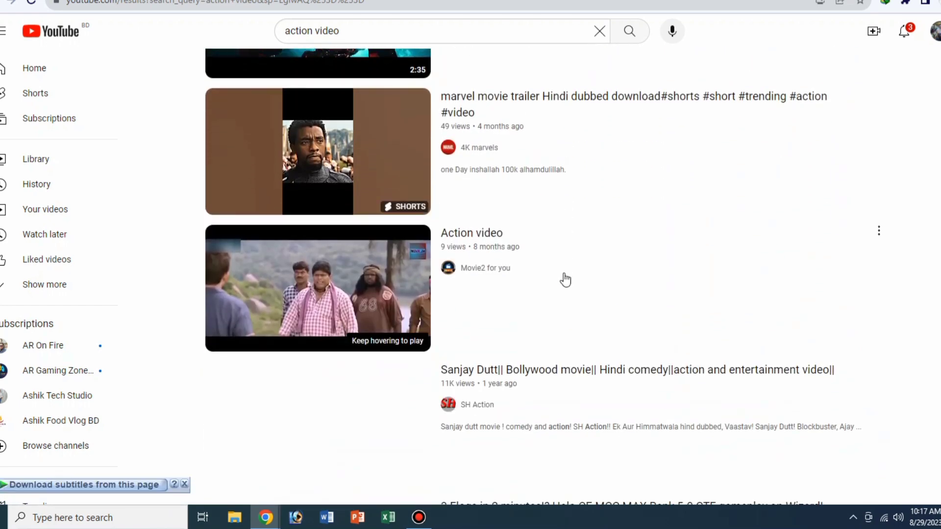
{"action": "scroll", "coordinate": [565, 279], "scroll_direction": "down", "scroll_amount": 14}
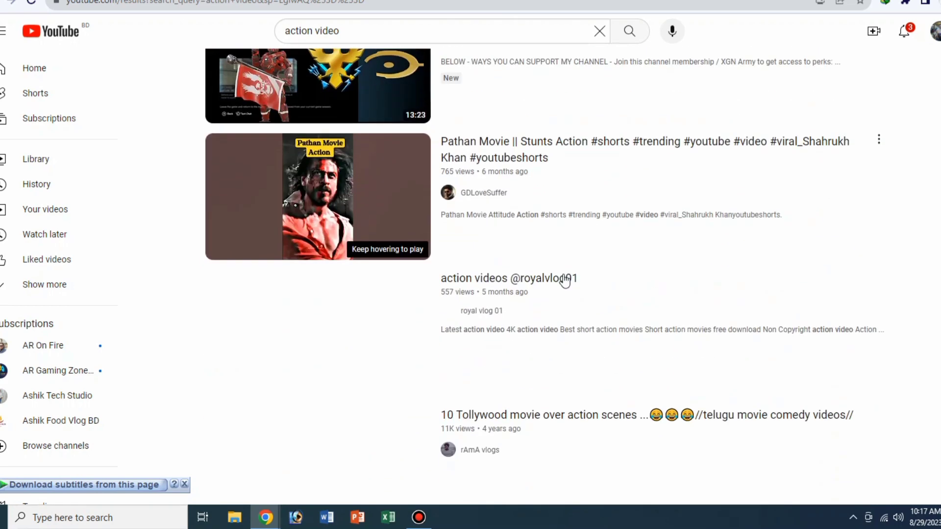
{"action": "scroll", "coordinate": [565, 279], "scroll_direction": "down", "scroll_amount": 4}
- Search YouTube for "Comedy Video" and filter the results by the Creative Commons feature
{"action": "left_click", "coordinate": [598, 31]}
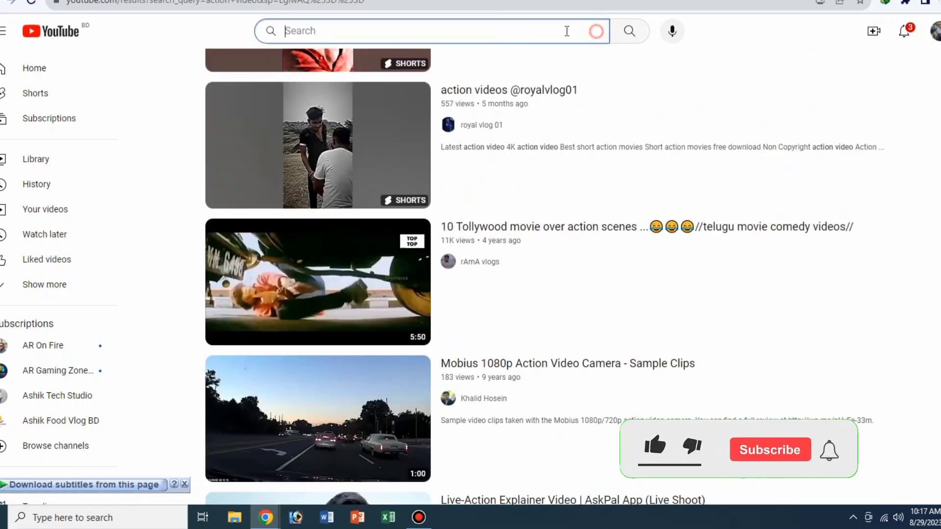
{"action": "left_click", "coordinate": [466, 34]}
{"action": "type", "text": "Comedy Vi"}
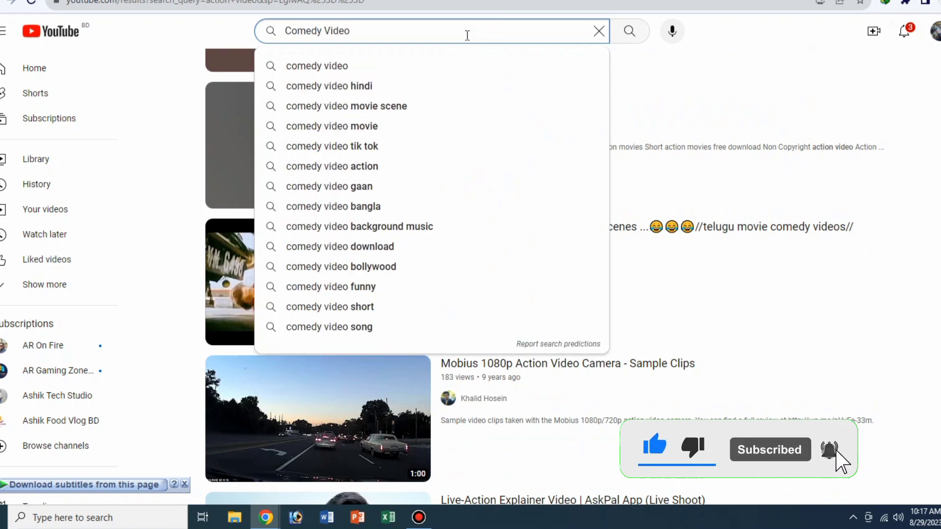
{"action": "type", "text": "deo"}
{"action": "key", "text": "Return"}
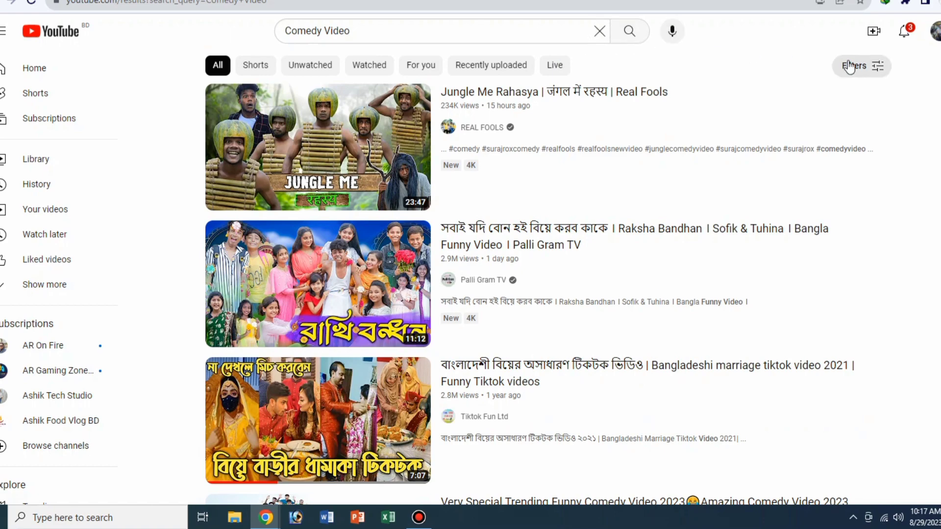
{"action": "left_click", "coordinate": [852, 65]}
{"action": "left_click", "coordinate": [546, 269]}
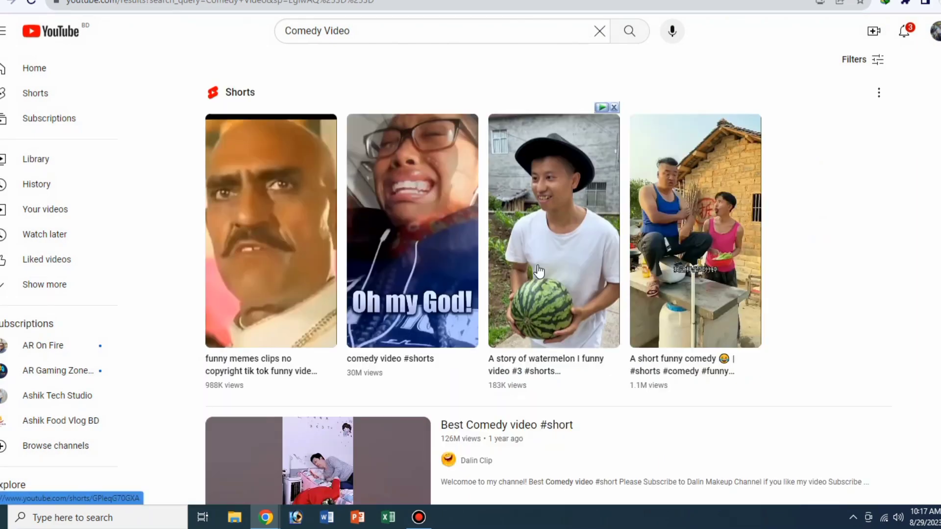
- Browse the Creative Commons comedy videos for clips suitable for reuse
{"action": "scroll", "coordinate": [539, 271], "scroll_direction": "down", "scroll_amount": 5}
{"action": "scroll", "coordinate": [538, 269], "scroll_direction": "down", "scroll_amount": 1}
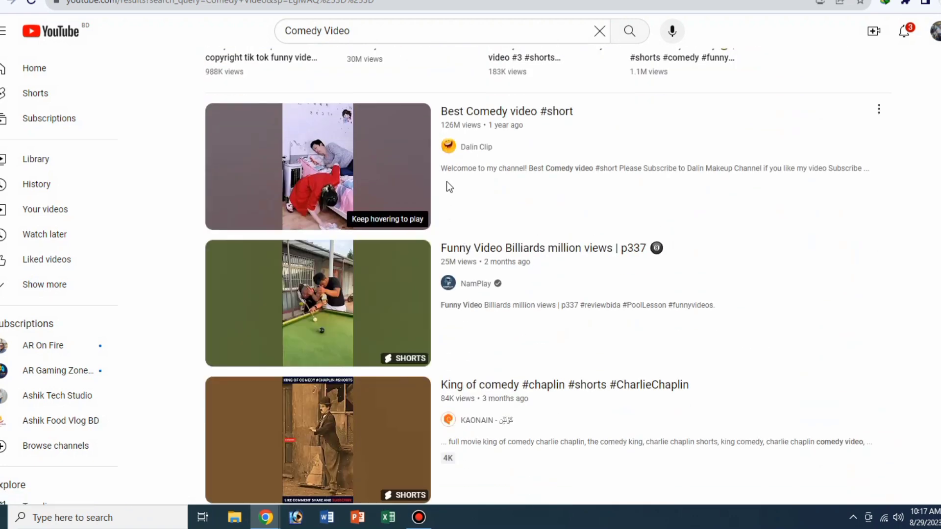
{"action": "scroll", "coordinate": [454, 213], "scroll_direction": "down", "scroll_amount": 3}
{"action": "scroll", "coordinate": [454, 213], "scroll_direction": "down", "scroll_amount": 9}
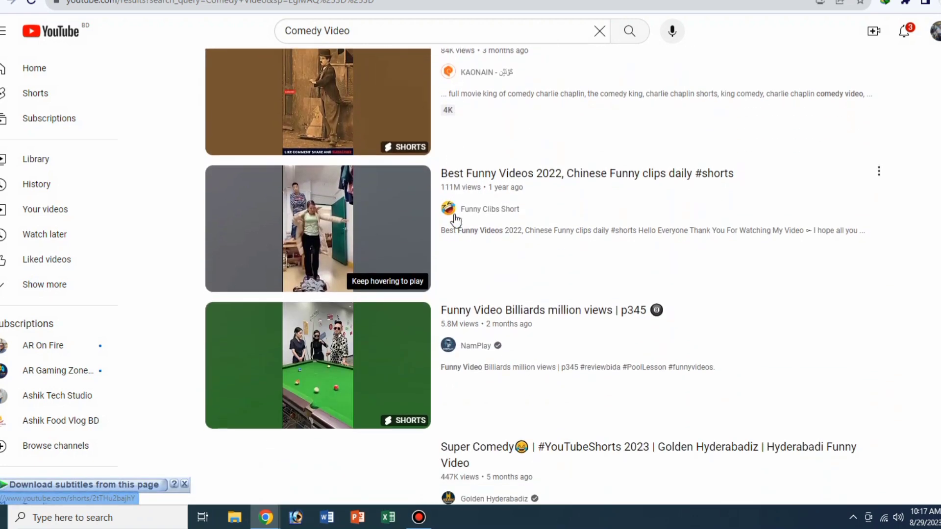
{"action": "scroll", "coordinate": [454, 221], "scroll_direction": "down", "scroll_amount": 11}
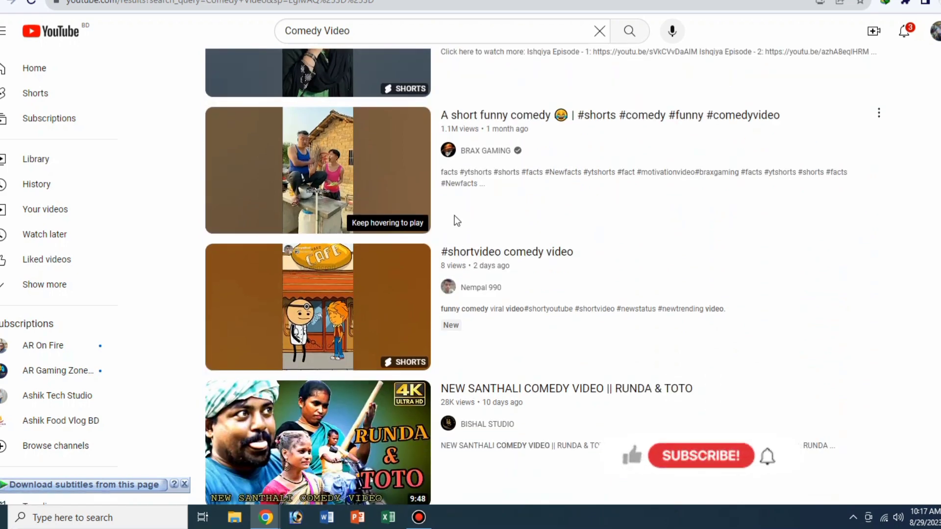
{"action": "scroll", "coordinate": [454, 219], "scroll_direction": "down", "scroll_amount": 10}
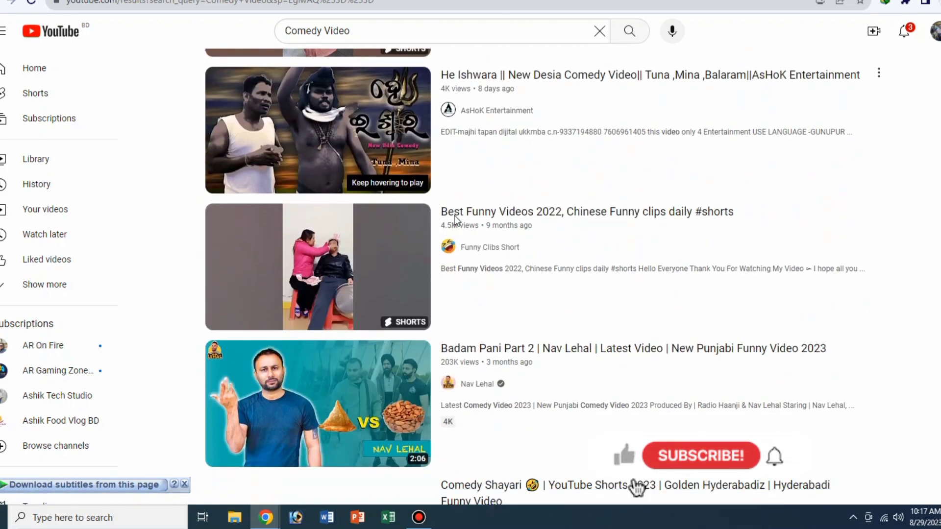
{"action": "scroll", "coordinate": [454, 218], "scroll_direction": "down", "scroll_amount": 10}
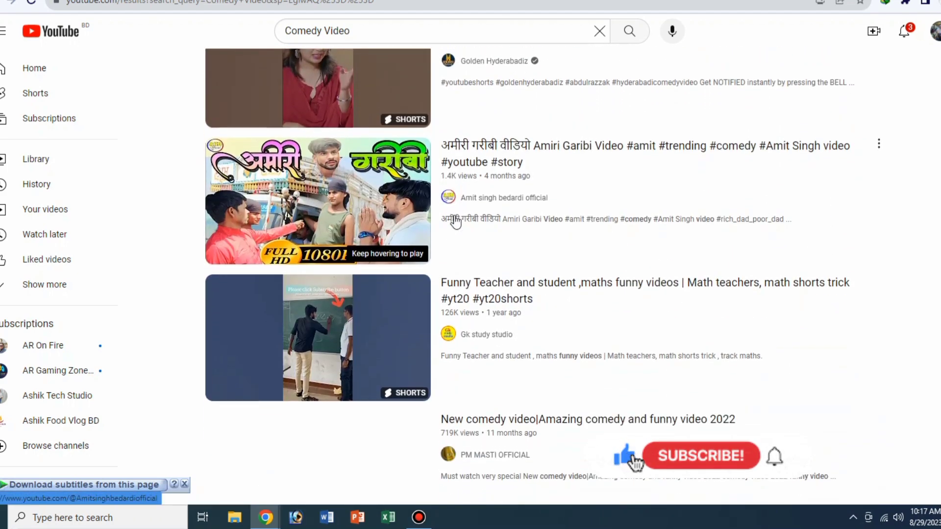
{"action": "scroll", "coordinate": [454, 221], "scroll_direction": "down", "scroll_amount": 5}
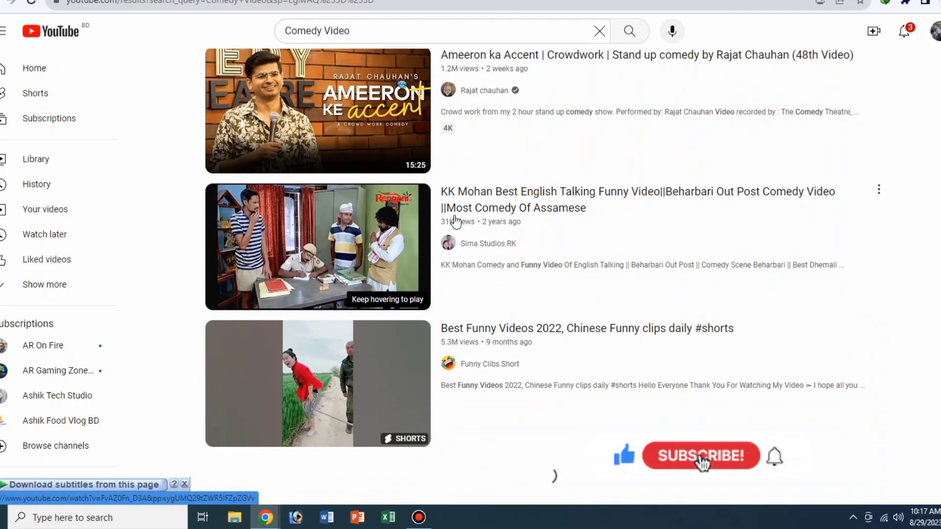
- Clear the search text, dismiss the suggestions and review the first comedy results again
{"action": "left_click", "coordinate": [599, 31]}
{"action": "left_click", "coordinate": [553, 38]}
{"action": "scroll", "coordinate": [706, 210], "scroll_direction": "up", "scroll_amount": 10}
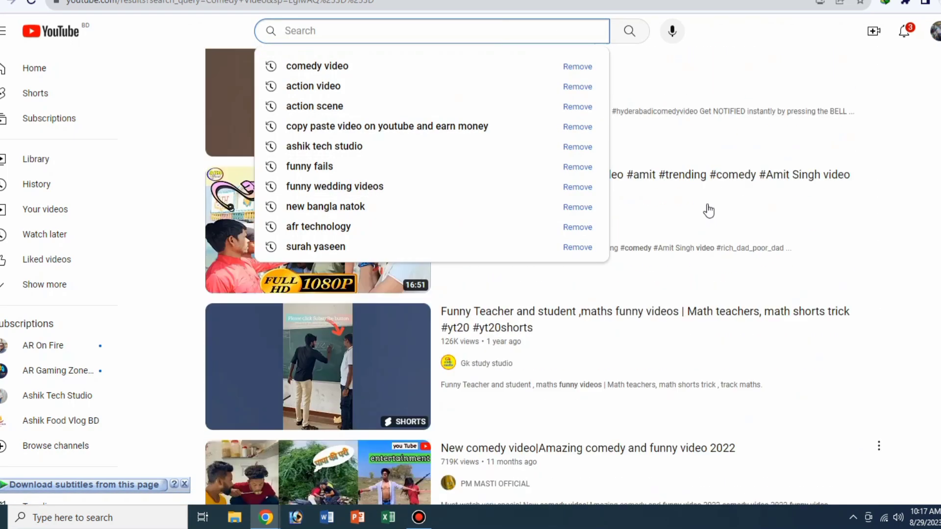
{"action": "scroll", "coordinate": [686, 183], "scroll_direction": "up", "scroll_amount": 15}
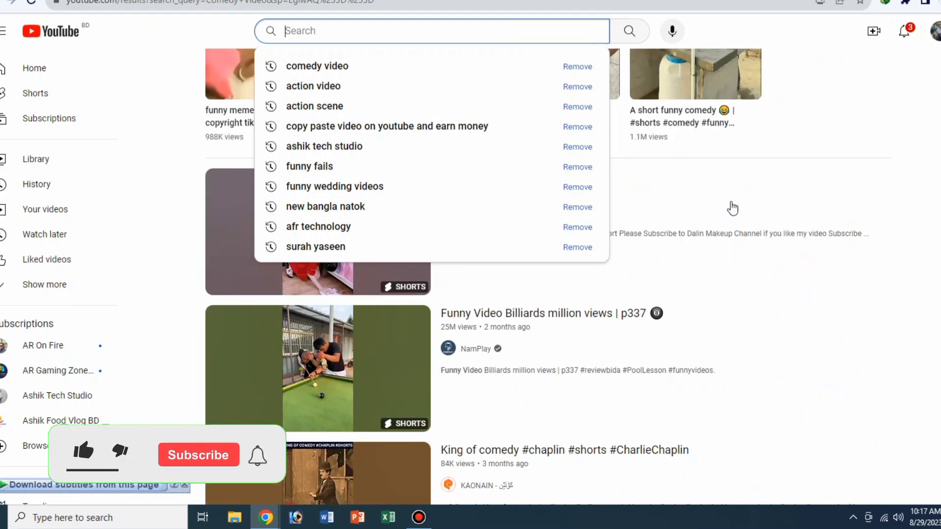
{"action": "left_click", "coordinate": [760, 32]}
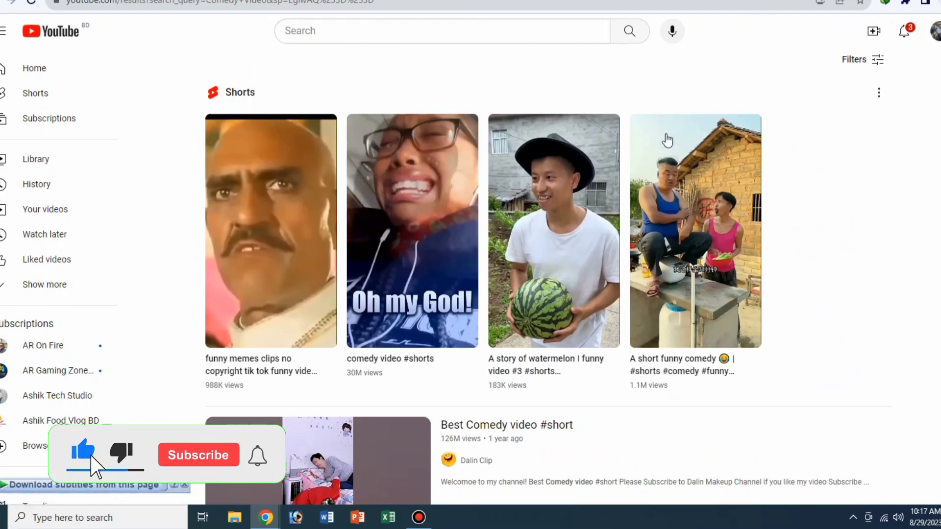
{"action": "scroll", "coordinate": [586, 240], "scroll_direction": "down", "scroll_amount": 8}
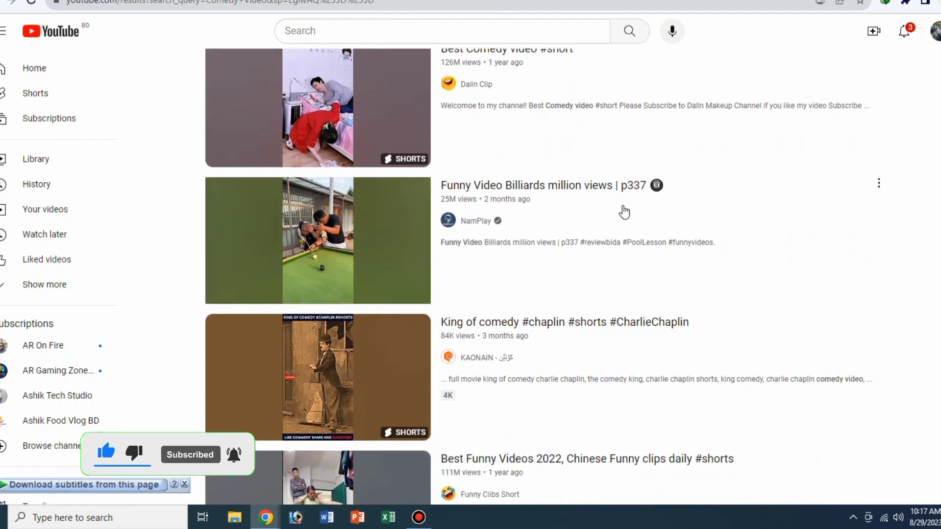
{"action": "scroll", "coordinate": [489, 215], "scroll_direction": "up", "scroll_amount": 1}
{"action": "scroll", "coordinate": [488, 213], "scroll_direction": "up", "scroll_amount": 7}
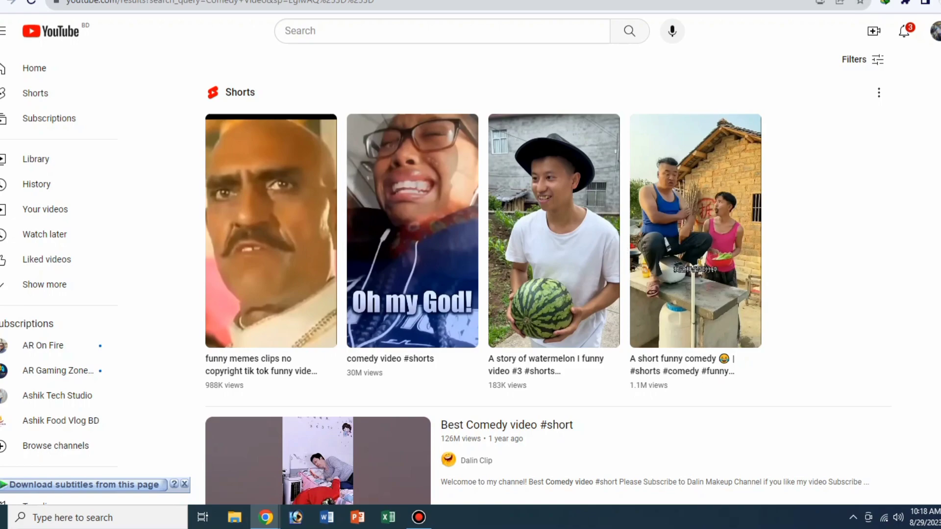
- Minimize the browser and launch the CapCut video editor
{"action": "left_click", "coordinate": [902, 1]}
{"action": "left_click", "coordinate": [3, 517]}
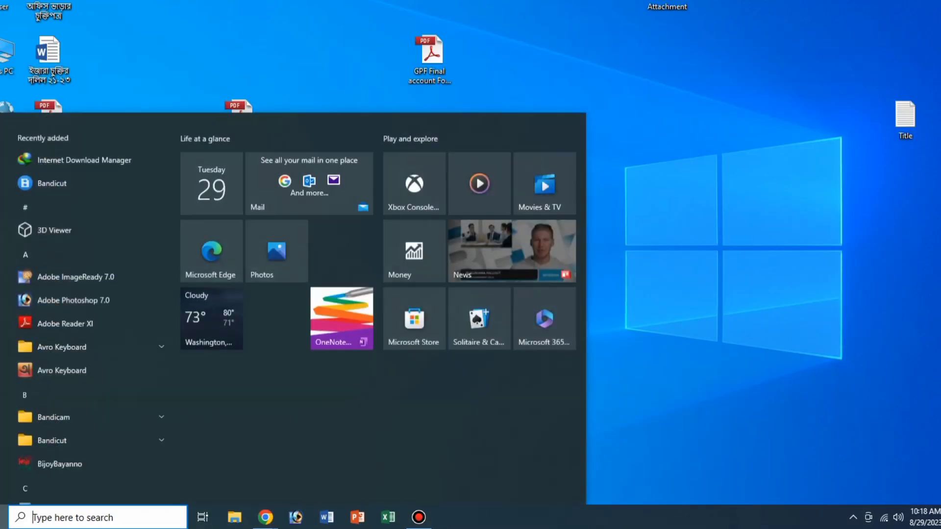
{"action": "scroll", "coordinate": [71, 435], "scroll_direction": "down", "scroll_amount": 3}
{"action": "scroll", "coordinate": [70, 434], "scroll_direction": "down", "scroll_amount": 1}
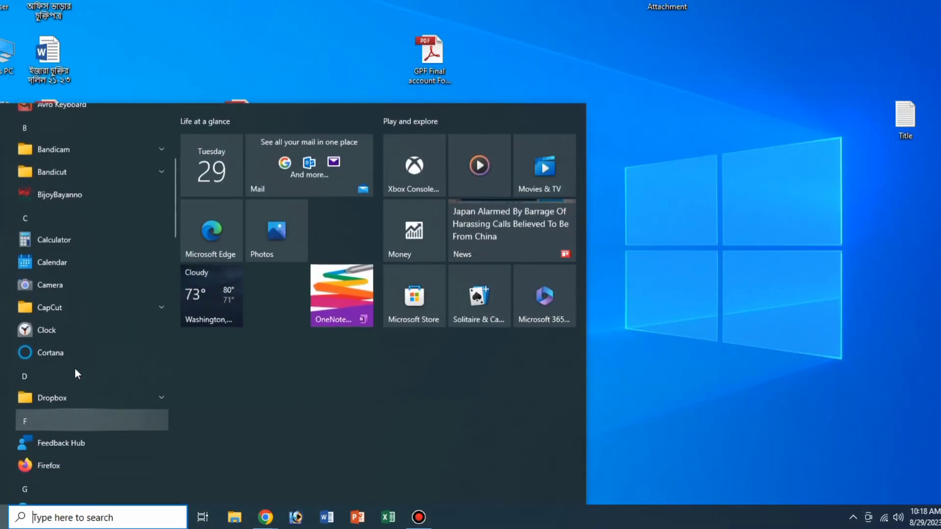
{"action": "left_click", "coordinate": [52, 307]}
{"action": "left_click", "coordinate": [51, 330]}
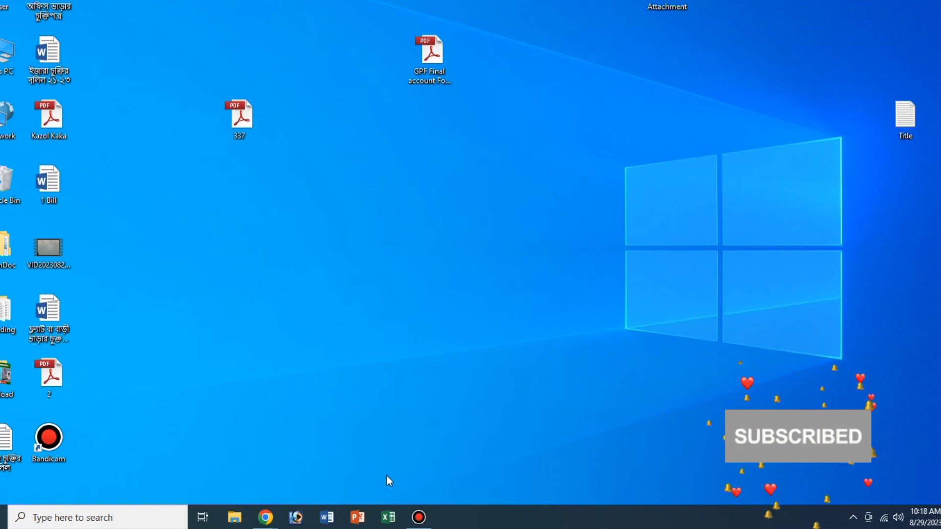
{"action": "left_click", "coordinate": [420, 519]}
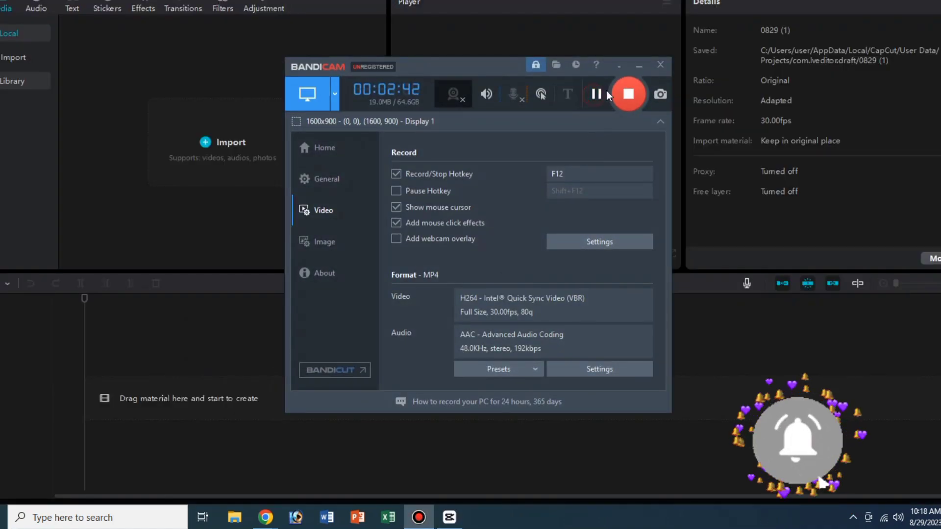
{"action": "left_click", "coordinate": [639, 66]}
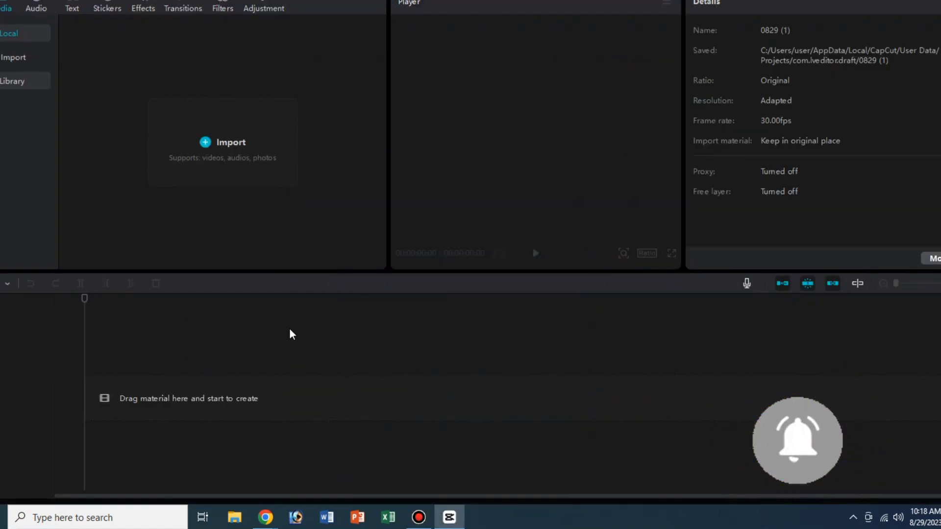
{"action": "left_click", "coordinate": [231, 146]}
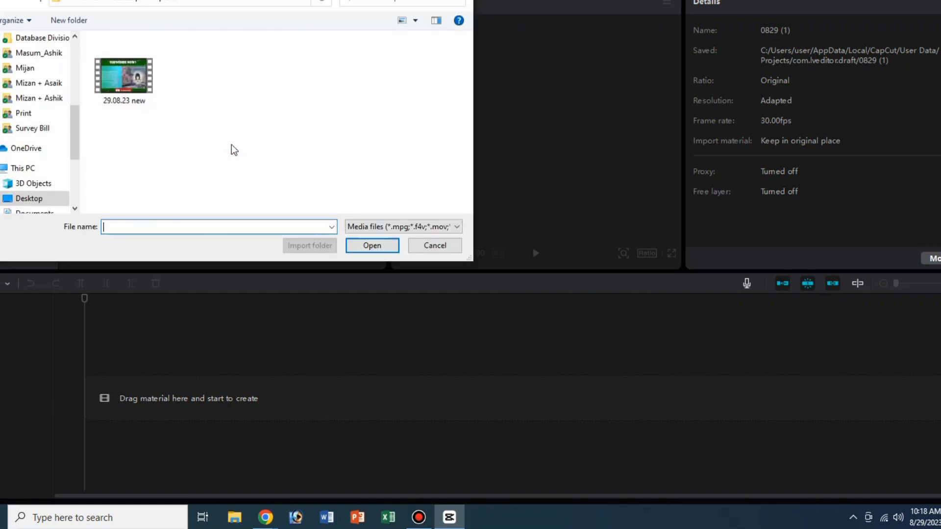
{"action": "scroll", "coordinate": [27, 95], "scroll_direction": "up", "scroll_amount": 6}
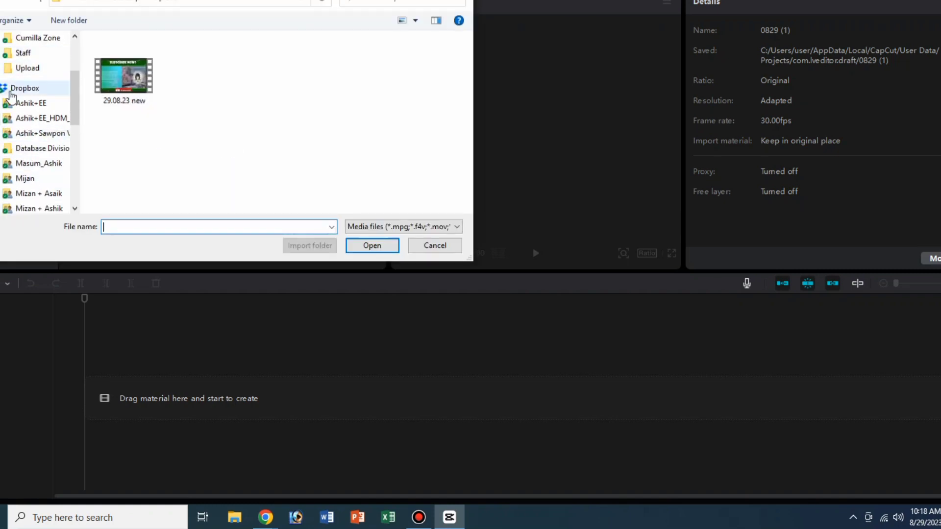
{"action": "left_click", "coordinate": [25, 64]}
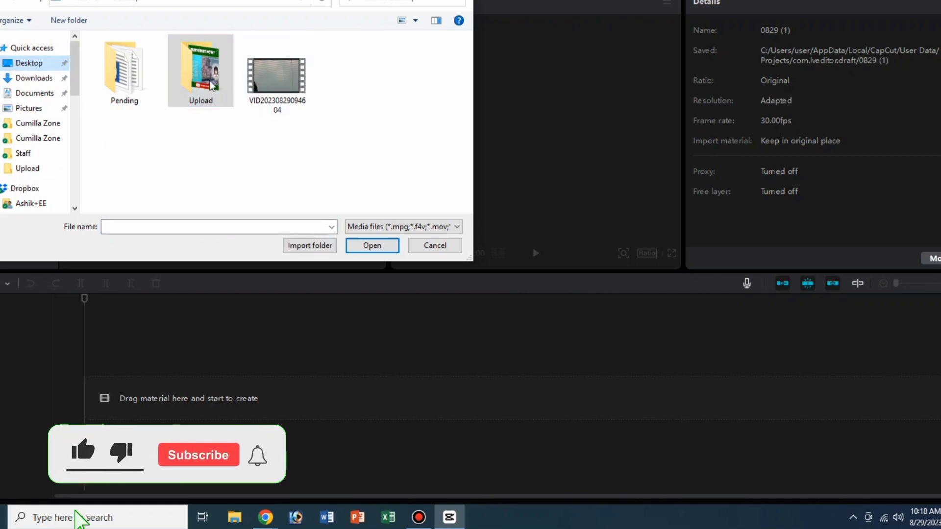
{"action": "left_click", "coordinate": [420, 251]}
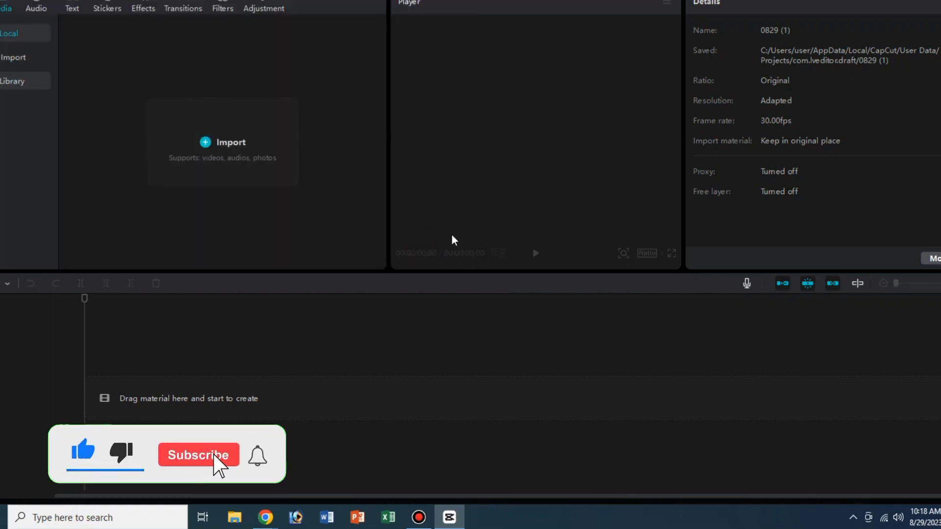
{"action": "left_click", "coordinate": [430, 516]}
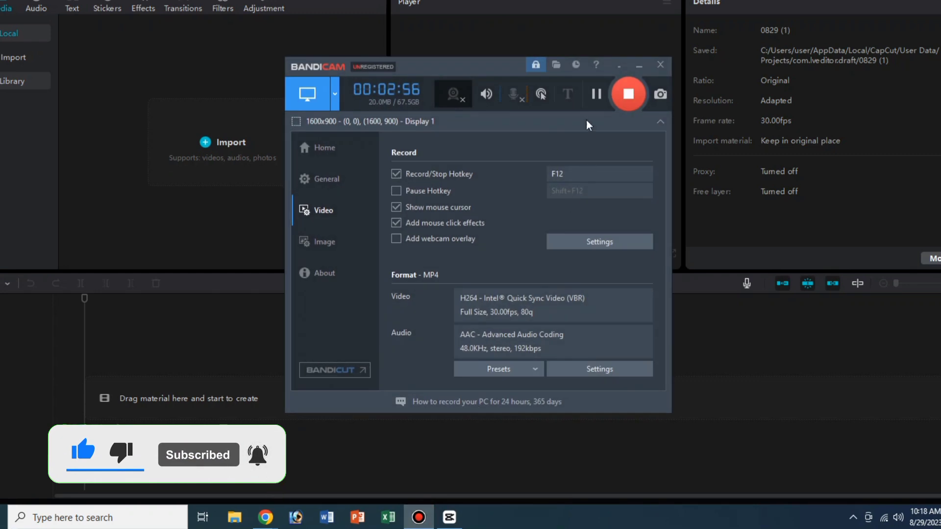
{"action": "left_click", "coordinate": [640, 65]}
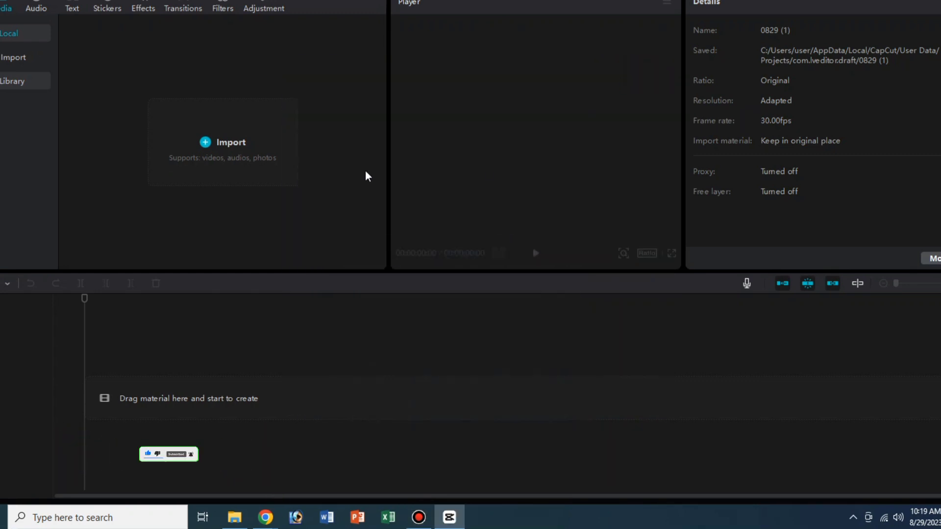
- Import the video "Magneto vs Phoenix - Chopper Fight Scene. - Dark Phoenix (2019)" from the Desktop and add it to the timeline
{"action": "left_click", "coordinate": [246, 153]}
{"action": "scroll", "coordinate": [22, 114], "scroll_direction": "up", "scroll_amount": 8}
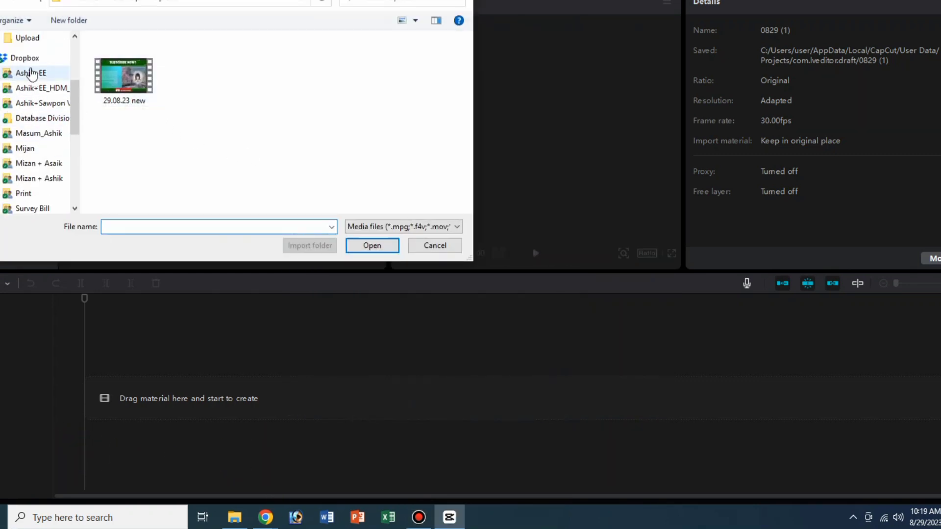
{"action": "left_click", "coordinate": [31, 63]}
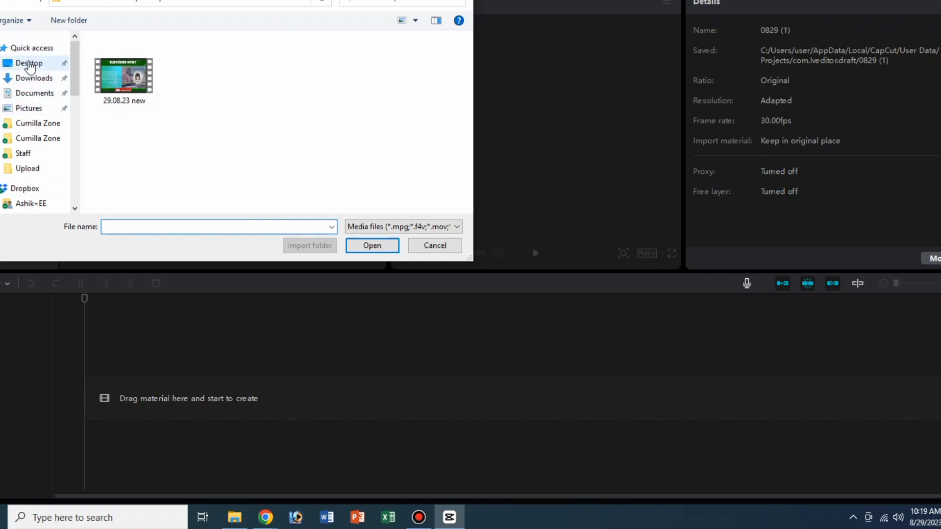
{"action": "left_click", "coordinate": [277, 111]}
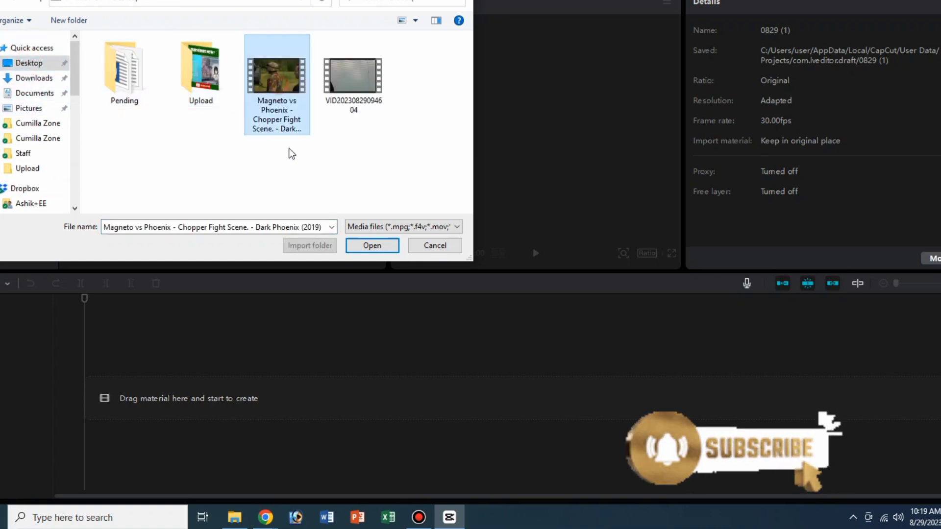
{"action": "left_click", "coordinate": [374, 245]}
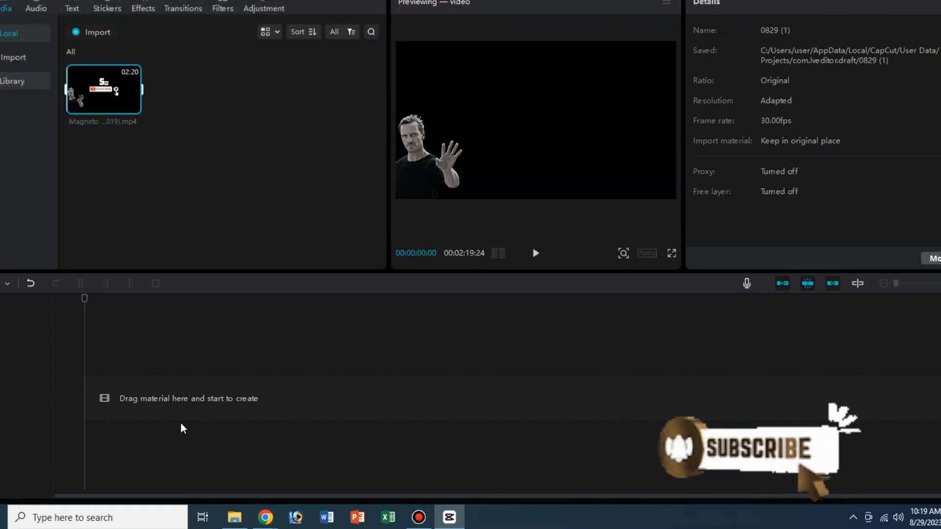
{"action": "left_click", "coordinate": [133, 106]}
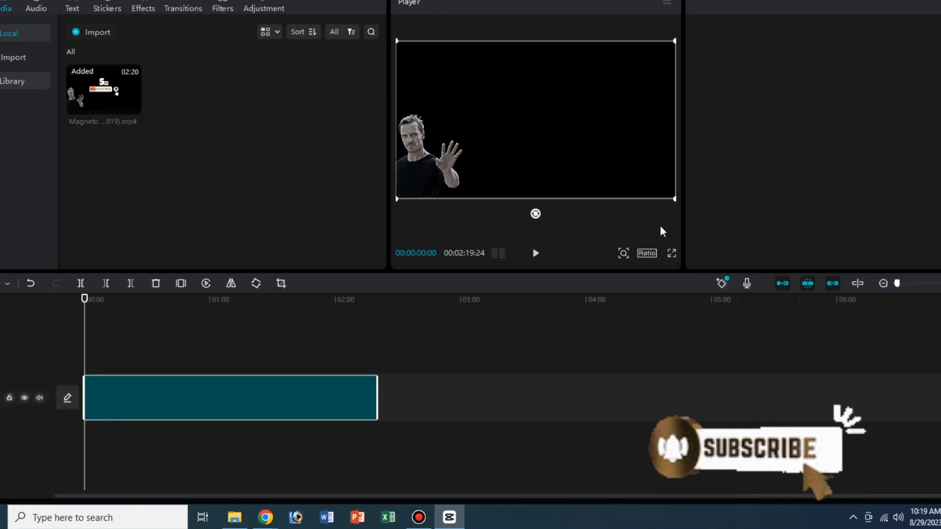
{"action": "left_click", "coordinate": [243, 398]}
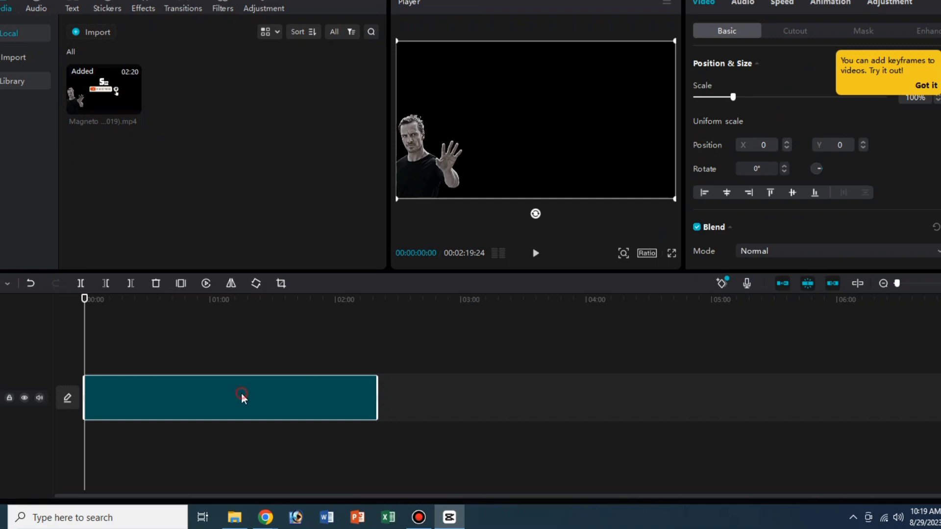
{"action": "left_click", "coordinate": [927, 85]}
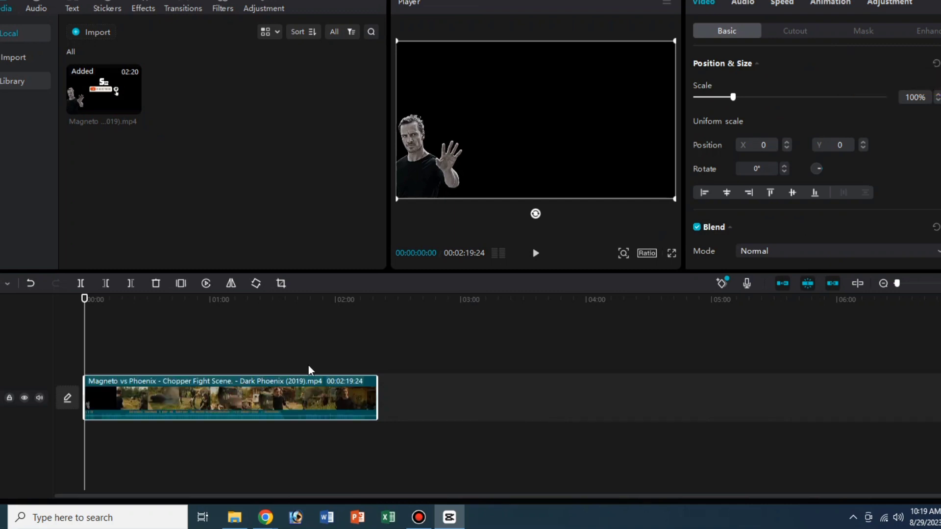
- Split the clip at 00:00:17:29 and delete the opening portion before the cut
{"action": "left_click_drag", "start_coordinate": [100, 304], "coordinate": [122, 306]}
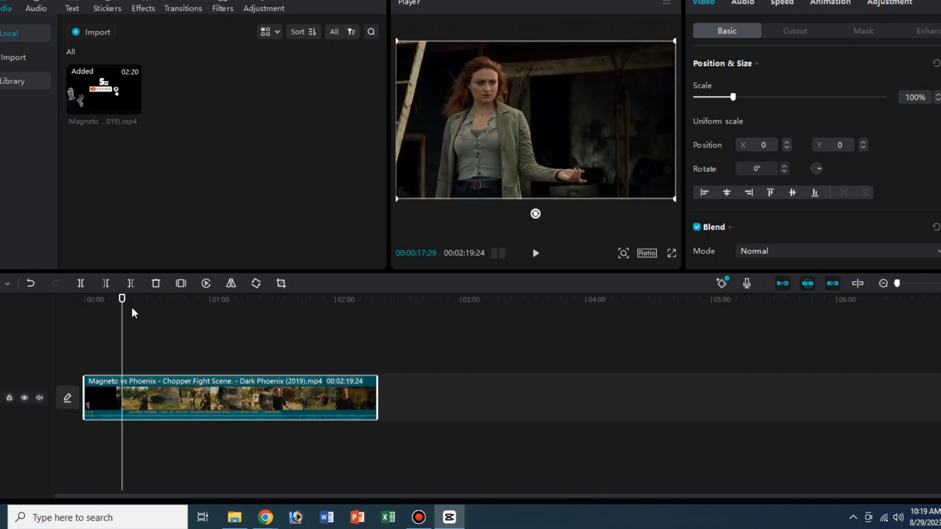
{"action": "left_click", "coordinate": [107, 391]}
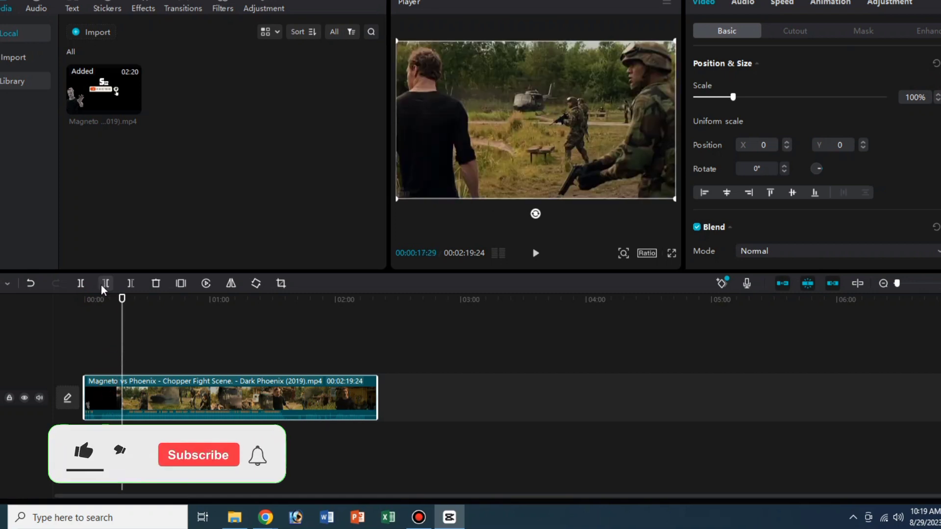
{"action": "left_click", "coordinate": [80, 283]}
{"action": "left_click", "coordinate": [101, 394]}
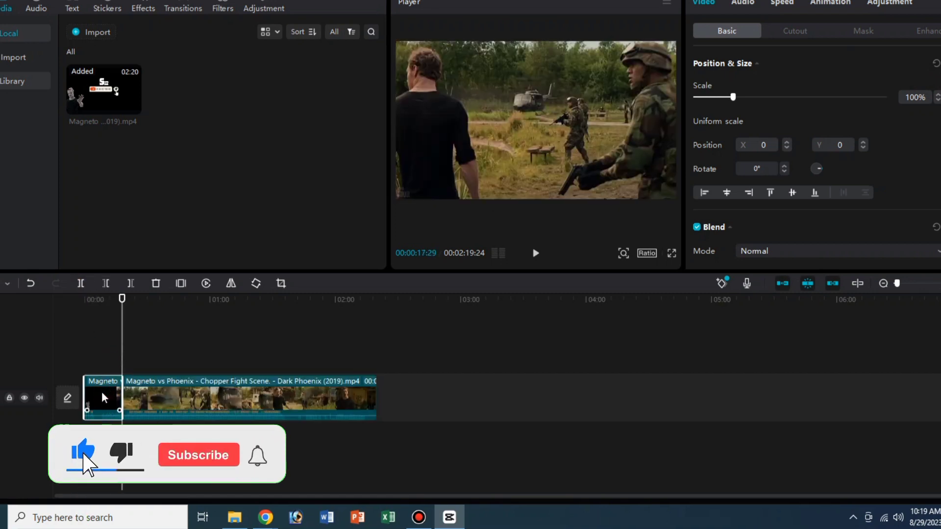
{"action": "left_click", "coordinate": [154, 283]}
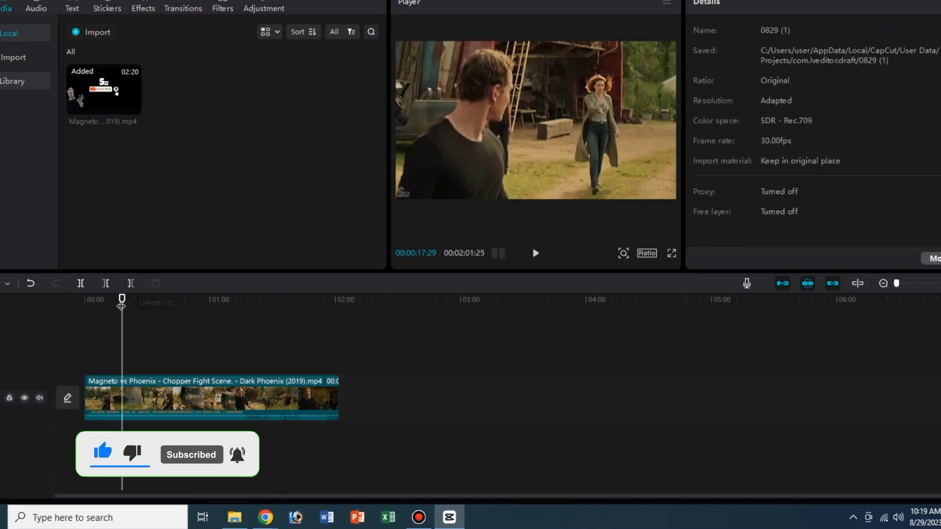
- Split the clip at 00:01:55:10, delete the leftover ending portion, and return the playhead to the start
{"action": "left_click", "coordinate": [274, 318]}
{"action": "left_click_drag", "start_coordinate": [302, 328], "coordinate": [326, 329]}
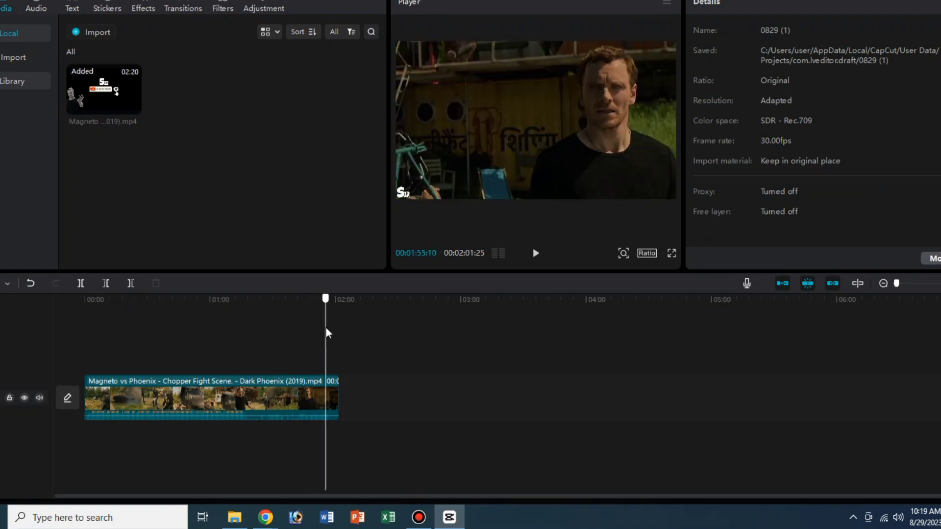
{"action": "left_click", "coordinate": [80, 283]}
{"action": "left_click", "coordinate": [332, 393]}
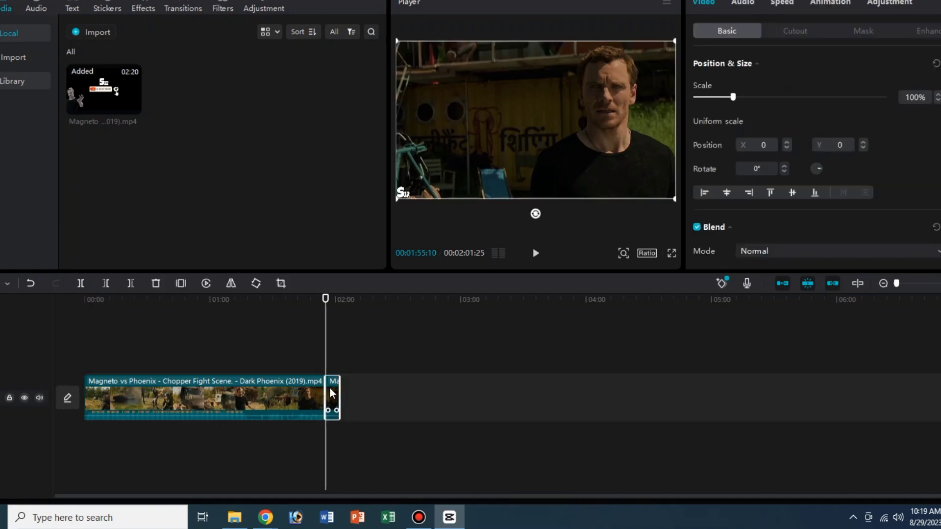
{"action": "left_click", "coordinate": [155, 283]}
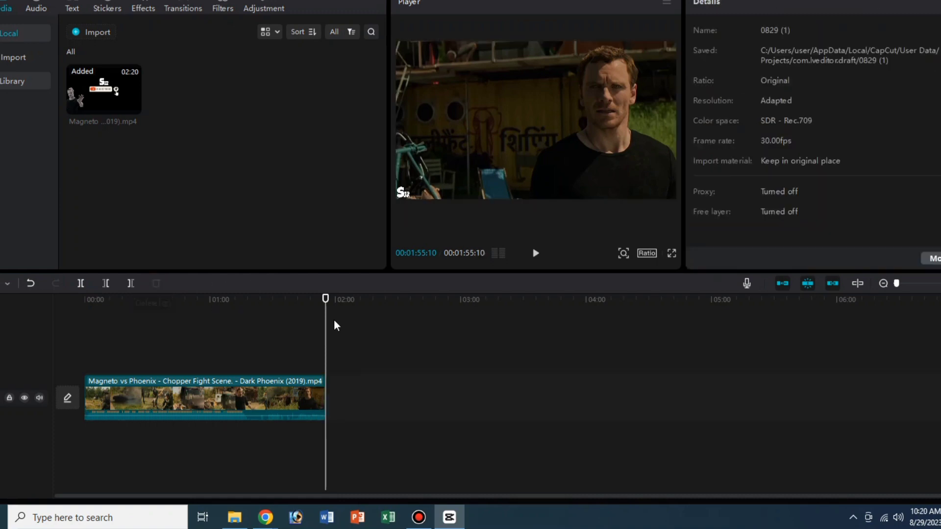
{"action": "left_click_drag", "start_coordinate": [331, 295], "coordinate": [38, 316]}
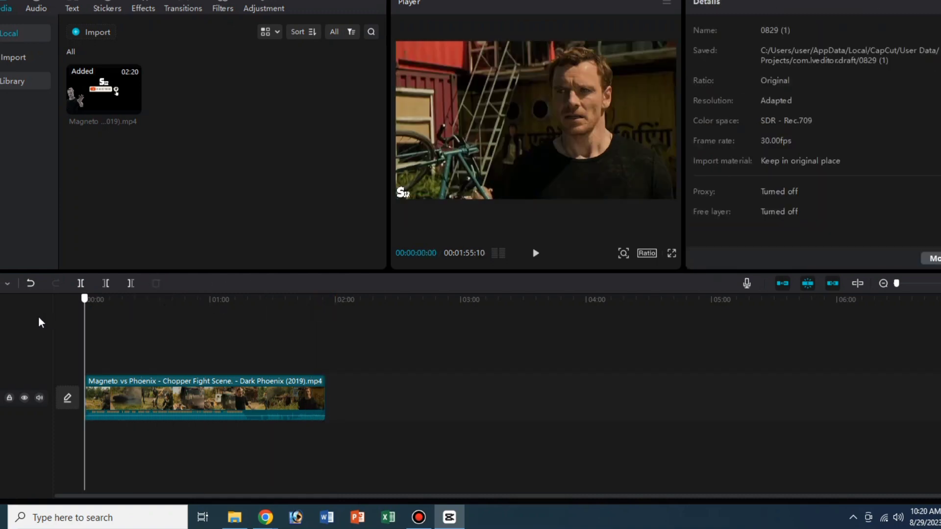
- Set the project's aspect ratio to 16:9 and scale the clip to 106%
{"action": "left_click", "coordinate": [652, 253]}
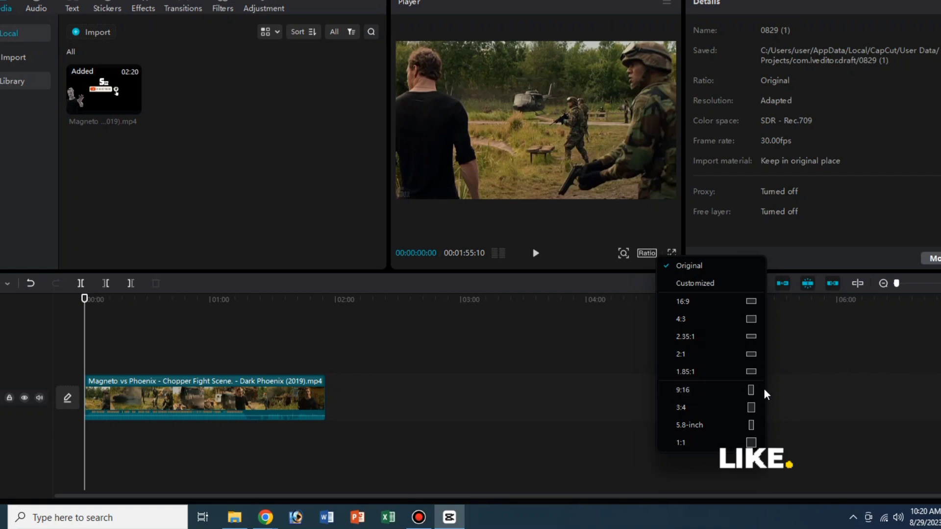
{"action": "left_click", "coordinate": [751, 302]}
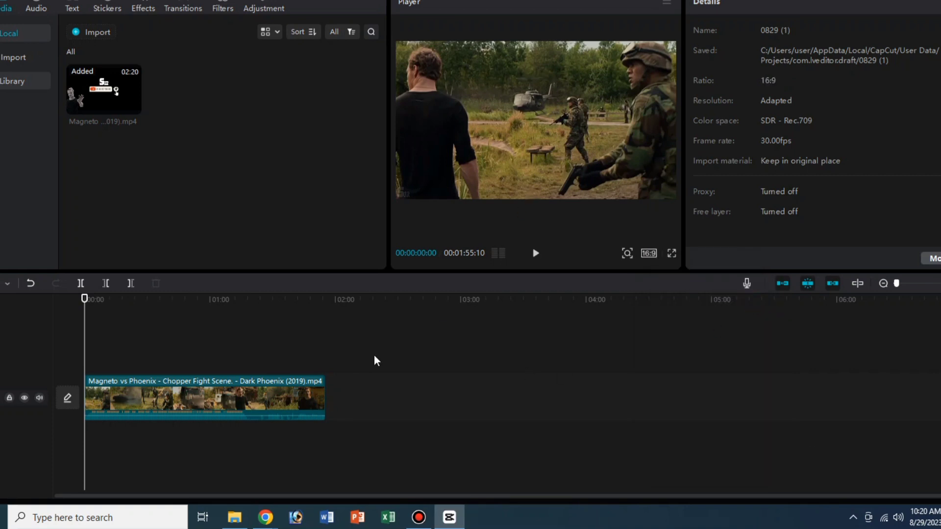
{"action": "left_click", "coordinate": [272, 396]}
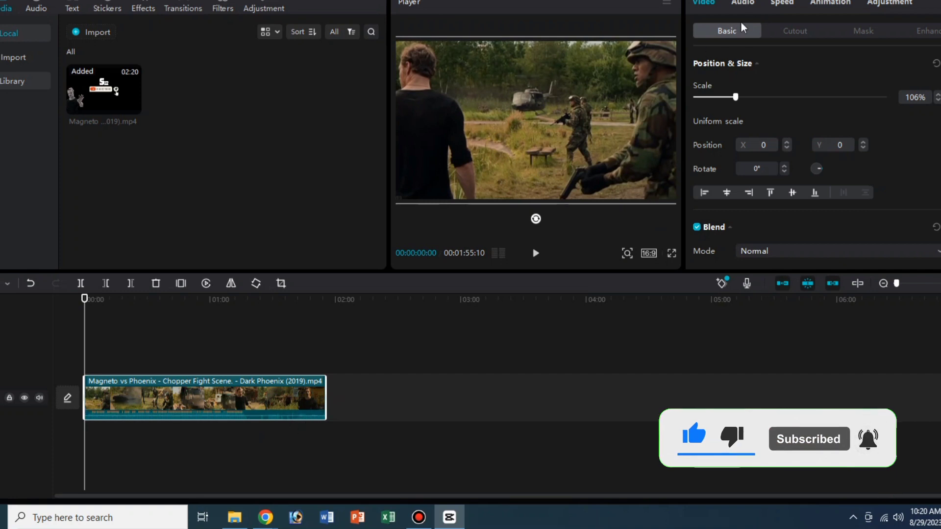
{"action": "scroll", "coordinate": [735, 161], "scroll_direction": "down", "scroll_amount": 5}
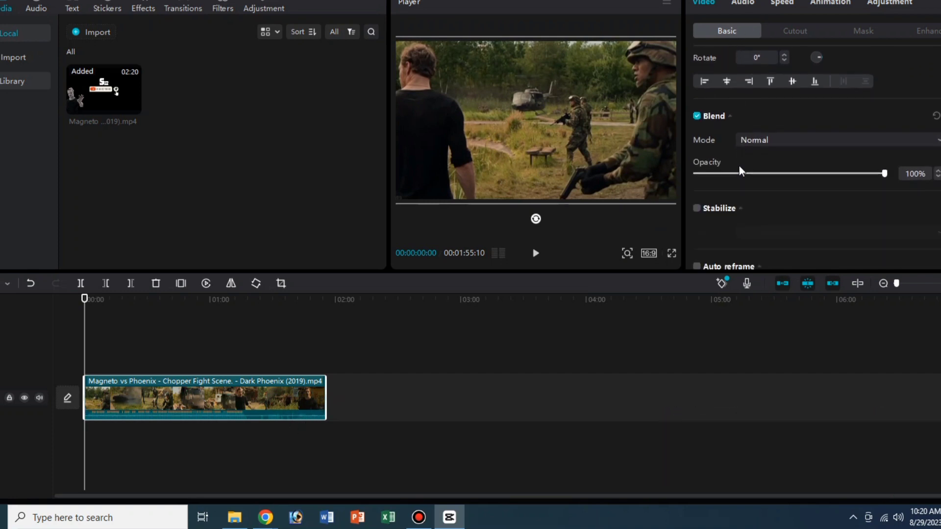
{"action": "scroll", "coordinate": [739, 172], "scroll_direction": "down", "scroll_amount": 4}
{"action": "scroll", "coordinate": [733, 123], "scroll_direction": "up", "scroll_amount": 10}
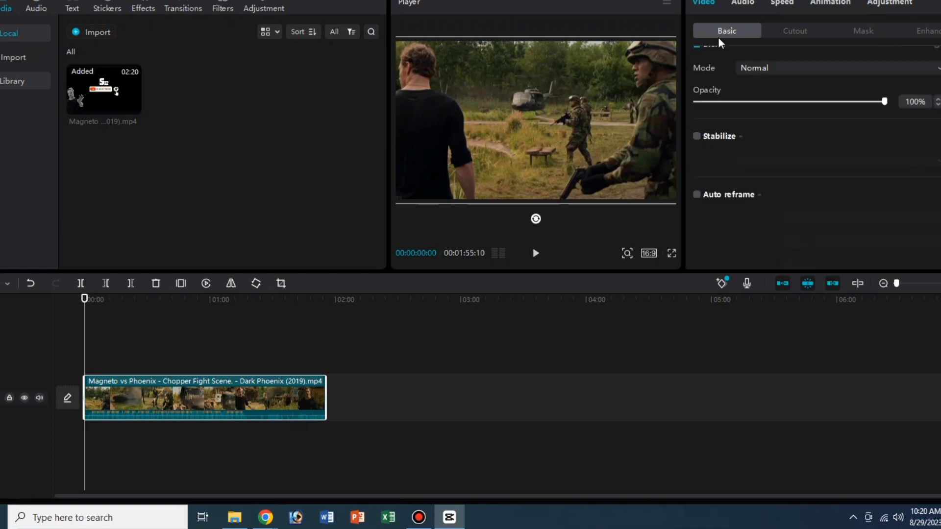
- Set the clip's audio volume to 9.7 dB with a 0.6 s fade-in and 0.3 s fade-out, and enable noise reduction
{"action": "left_click", "coordinate": [740, 3]}
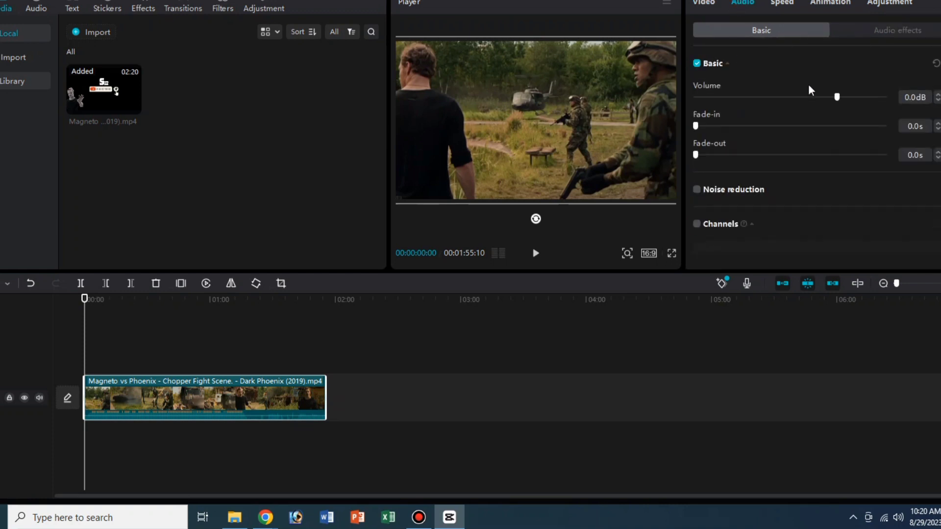
{"action": "left_click_drag", "start_coordinate": [836, 97], "coordinate": [859, 97]}
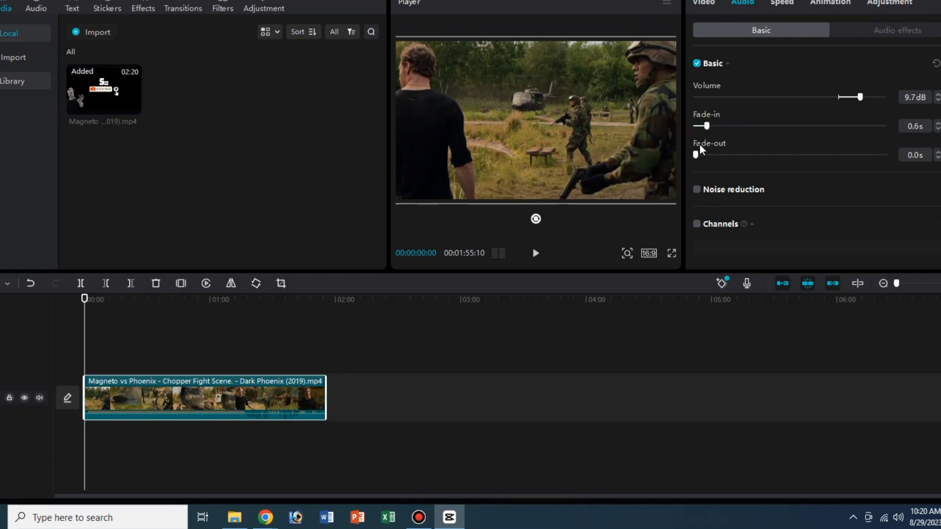
{"action": "left_click", "coordinate": [698, 191]}
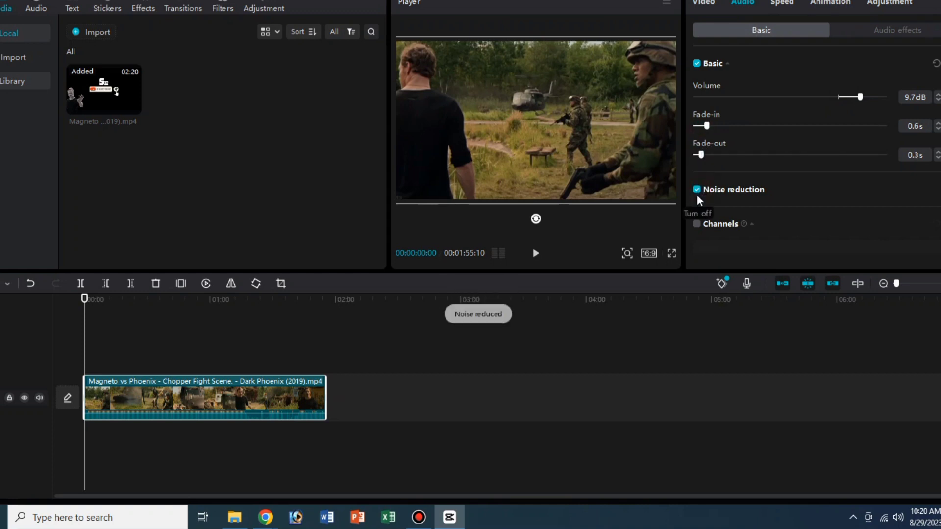
{"action": "scroll", "coordinate": [726, 225], "scroll_direction": "down", "scroll_amount": 1}
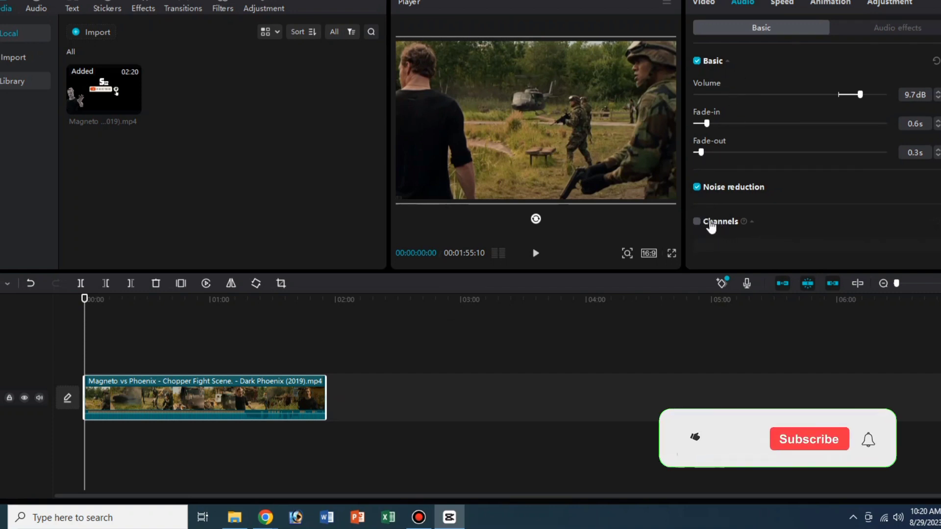
{"action": "left_click", "coordinate": [697, 221]}
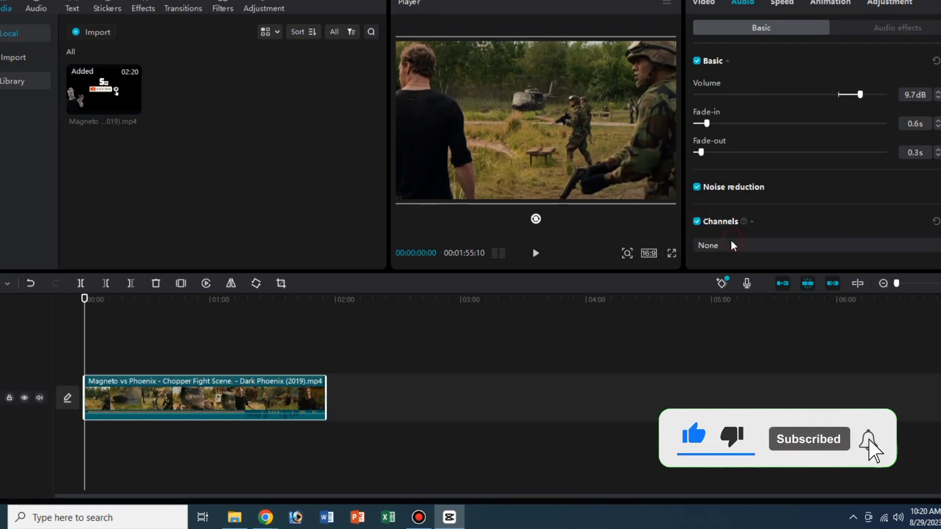
{"action": "left_click", "coordinate": [730, 239]}
{"action": "left_click", "coordinate": [725, 240]}
{"action": "left_click", "coordinate": [696, 222]}
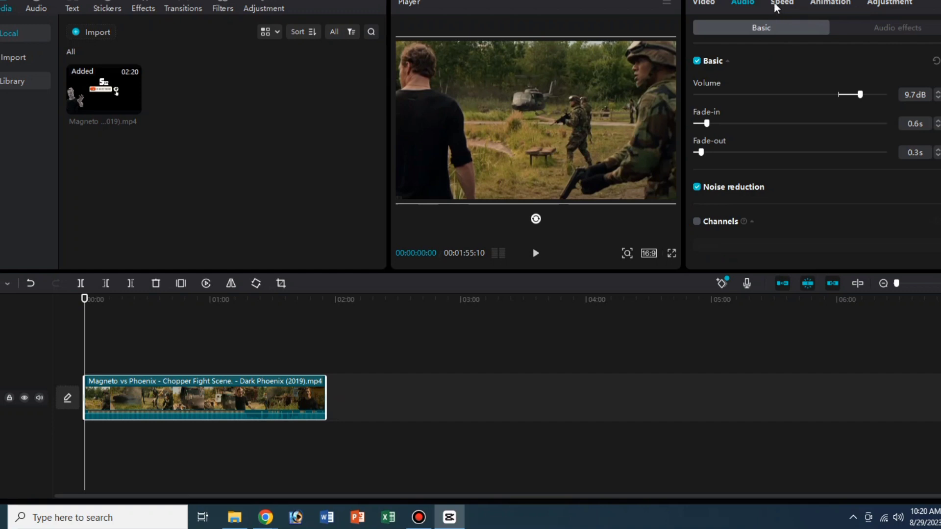
- Slow the clip's playback speed to 0.90x and deselect the clip
{"action": "left_click", "coordinate": [705, 3]}
{"action": "left_click", "coordinate": [781, 3]}
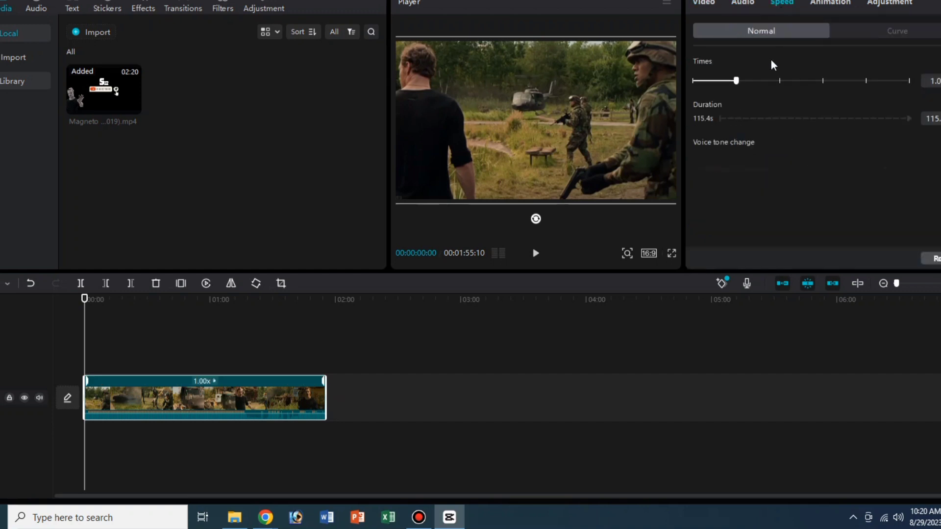
{"action": "left_click_drag", "start_coordinate": [738, 80], "coordinate": [734, 80]}
{"action": "left_click", "coordinate": [824, 4]}
{"action": "left_click", "coordinate": [615, 368]}
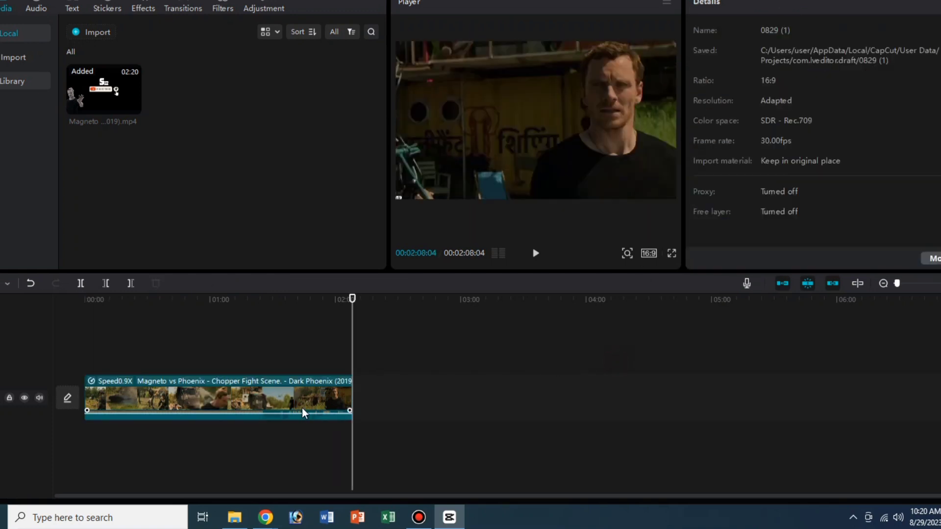
- Add a custom adjustment layer at the start of the timeline and extend it to cover the whole clip
{"action": "left_click_drag", "start_coordinate": [353, 301], "coordinate": [30, 334]}
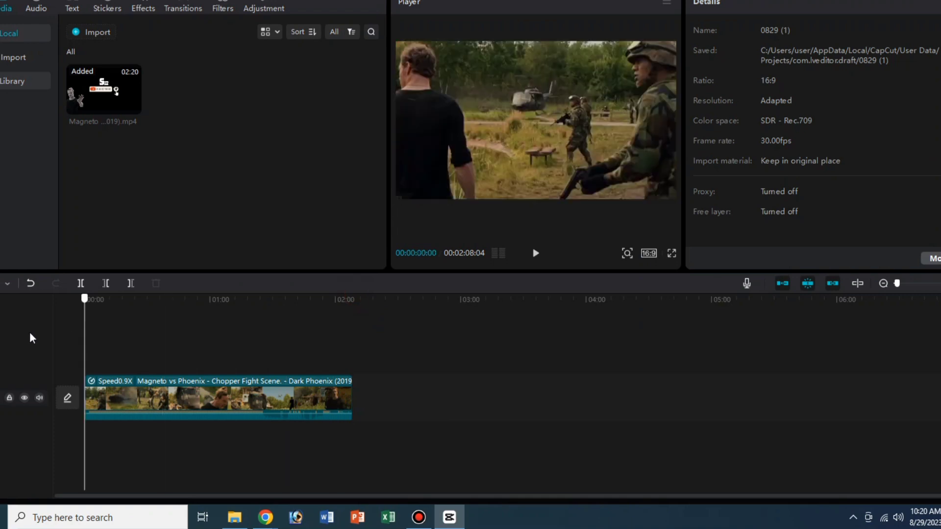
{"action": "left_click", "coordinate": [107, 388]}
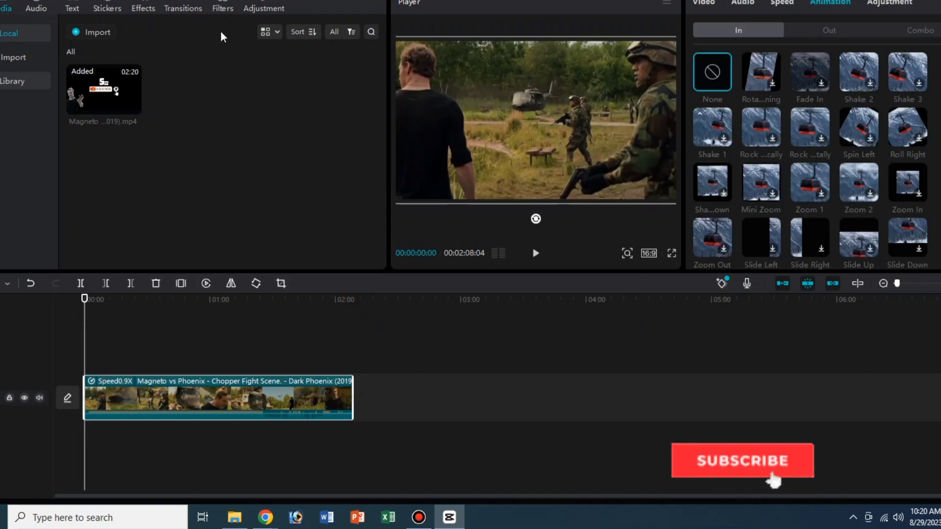
{"action": "left_click", "coordinate": [264, 8]}
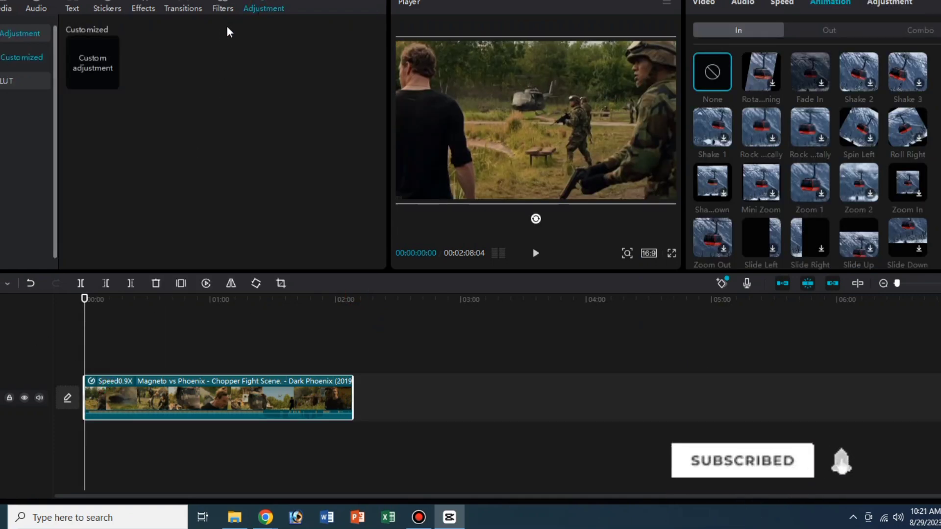
{"action": "left_click", "coordinate": [111, 81]}
{"action": "left_click", "coordinate": [91, 361]}
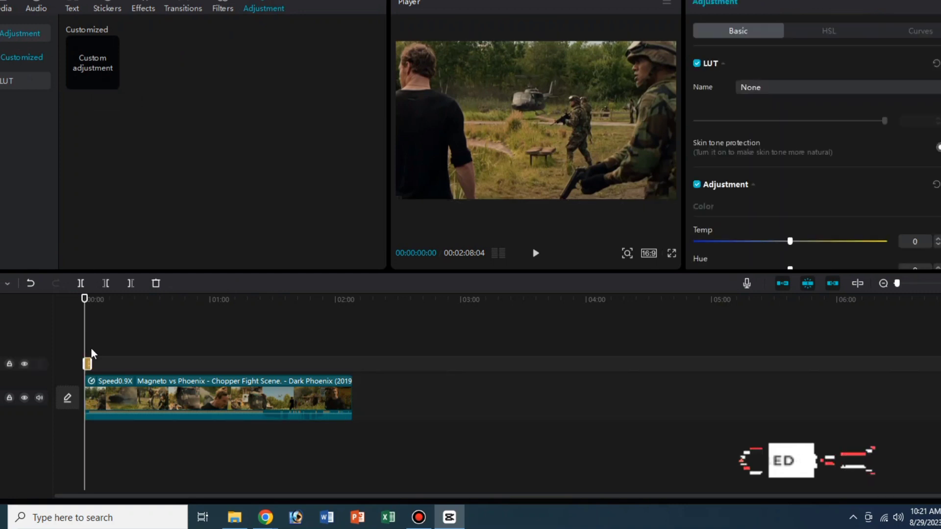
{"action": "left_click_drag", "start_coordinate": [90, 360], "coordinate": [352, 380]}
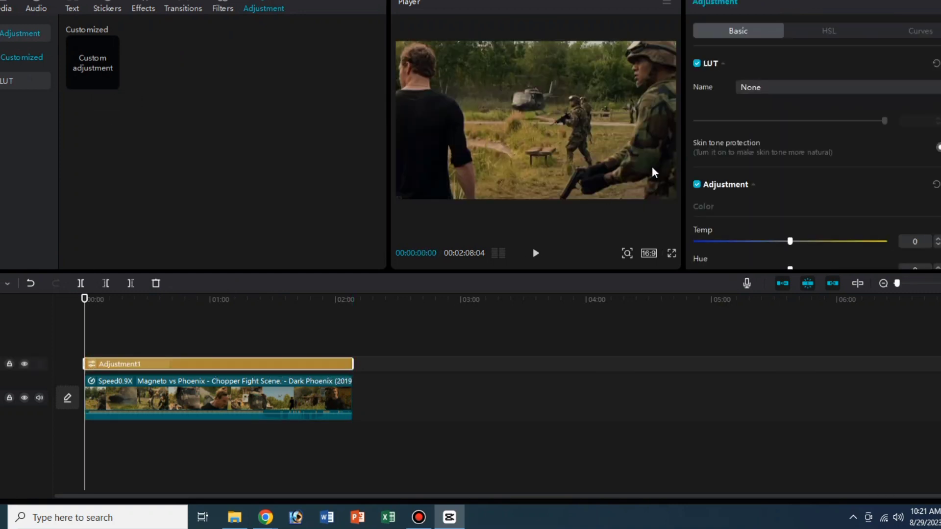
- Set the adjustment layer's contrast to -4, highlight 8, shadow -7, illumination 7, sharpen 3, particles 1 and fade 1, and lower its vignette slightly
{"action": "scroll", "coordinate": [746, 156], "scroll_direction": "down", "scroll_amount": 2}
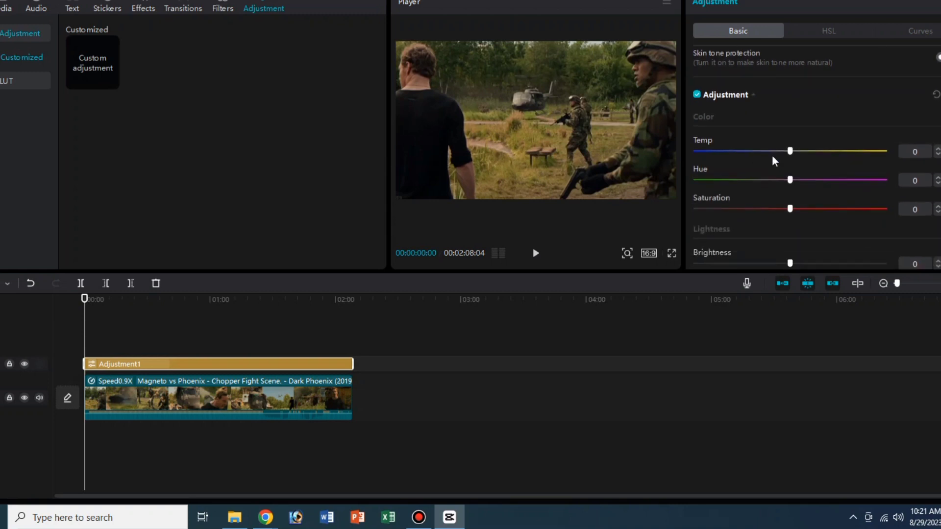
{"action": "left_click_drag", "start_coordinate": [789, 151], "coordinate": [776, 260]}
{"action": "scroll", "coordinate": [777, 215], "scroll_direction": "down", "scroll_amount": 1}
{"action": "scroll", "coordinate": [780, 245], "scroll_direction": "down", "scroll_amount": 1}
{"action": "scroll", "coordinate": [794, 251], "scroll_direction": "down", "scroll_amount": 2}
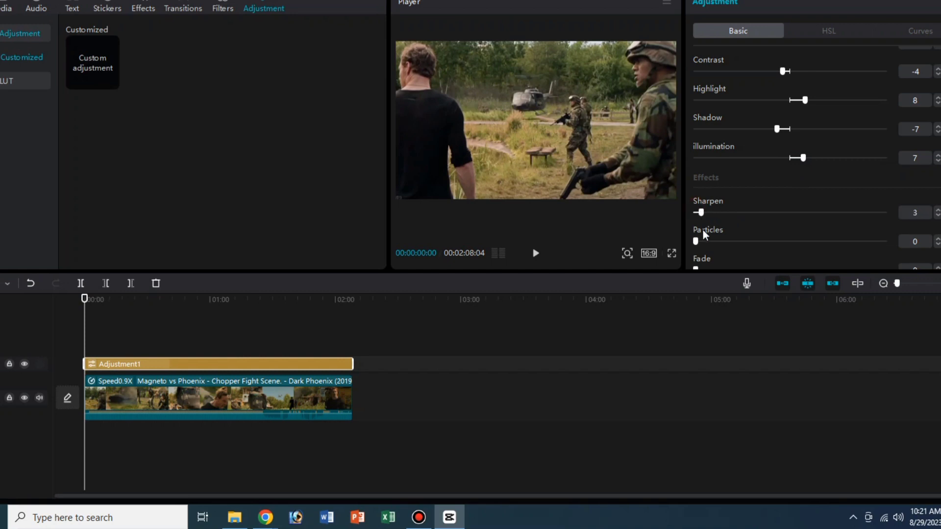
{"action": "scroll", "coordinate": [699, 253], "scroll_direction": "down", "scroll_amount": 1}
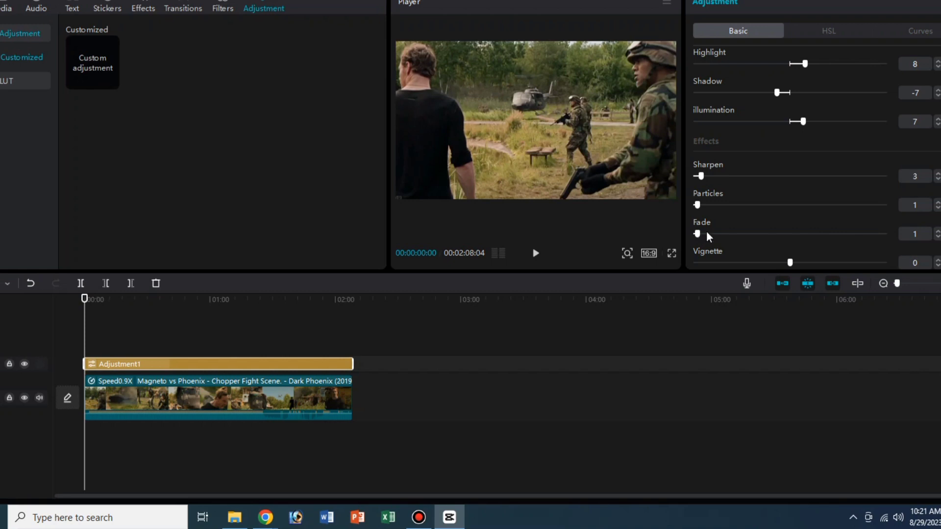
{"action": "left_click_drag", "start_coordinate": [789, 262], "coordinate": [778, 262]}
- Raise the middle of the adjustment layer's Brightness (Luma) curve slightly, deselect the layer and return the playhead to the start
{"action": "left_click", "coordinate": [836, 33]}
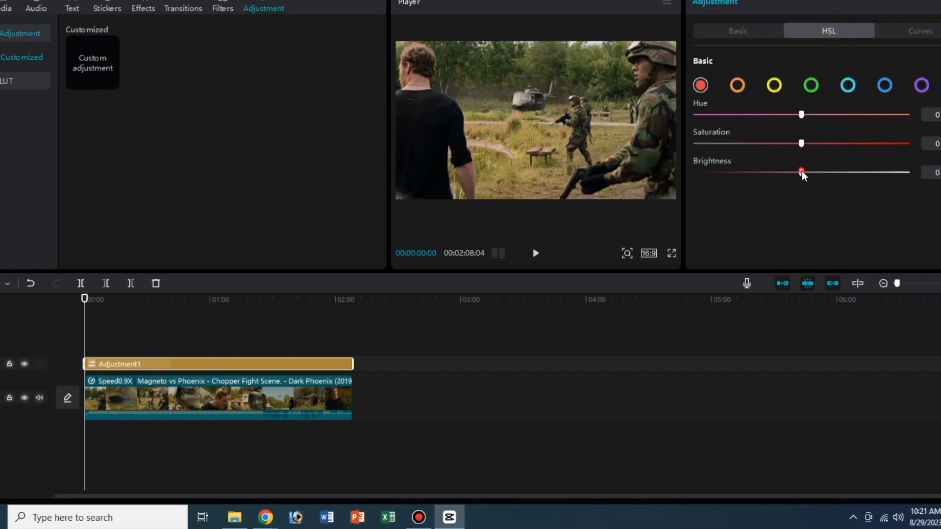
{"action": "left_click", "coordinate": [924, 32]}
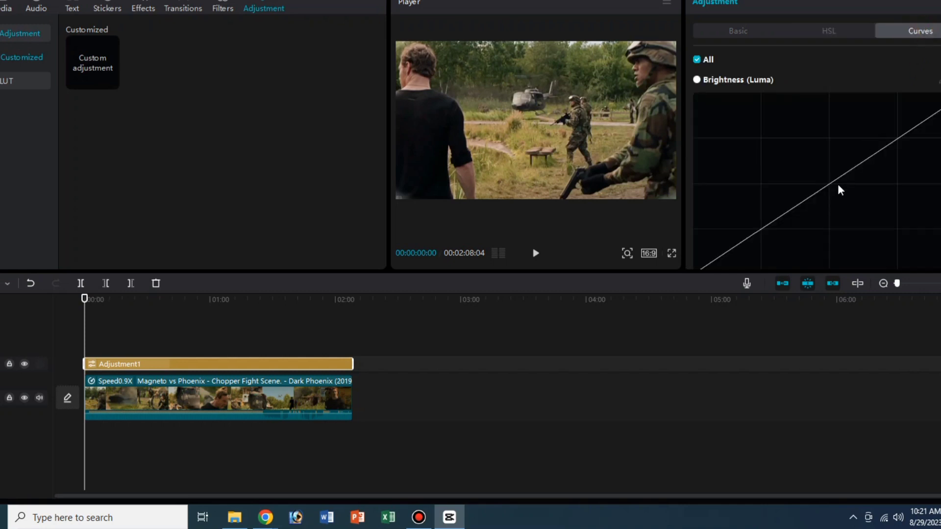
{"action": "left_click_drag", "start_coordinate": [826, 184], "coordinate": [821, 177]}
{"action": "left_click", "coordinate": [665, 356]}
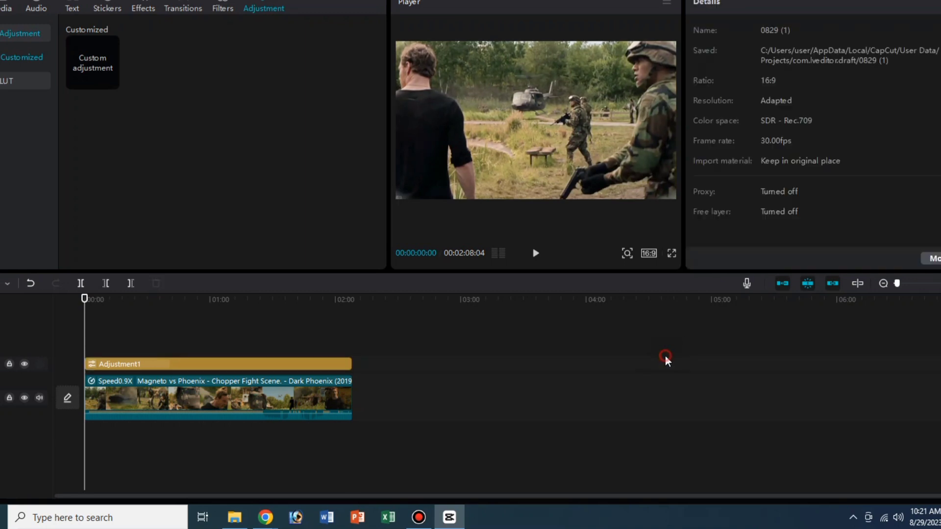
{"action": "left_click_drag", "start_coordinate": [341, 301], "coordinate": [67, 319]}
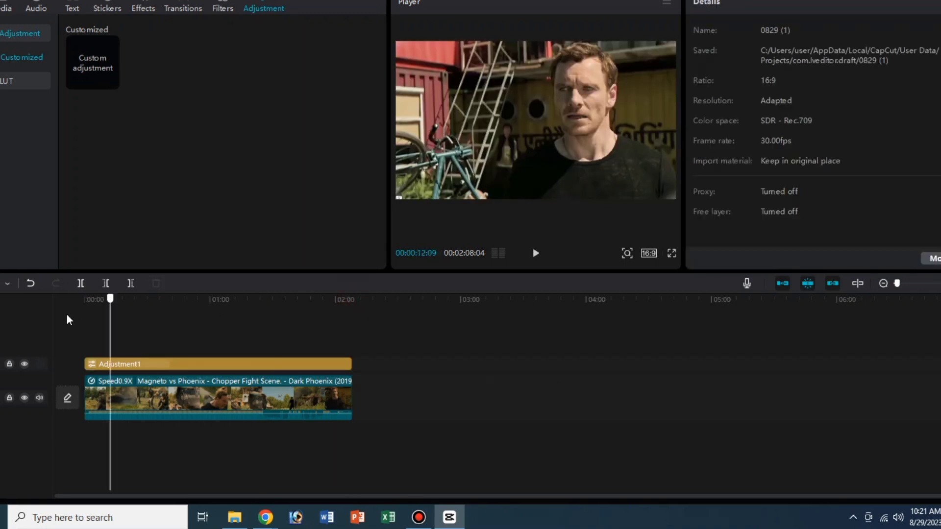
- Preview the Milky Green filter from the Life category, add it to the timeline and extend it over the whole clip
{"action": "left_click", "coordinate": [151, 384]}
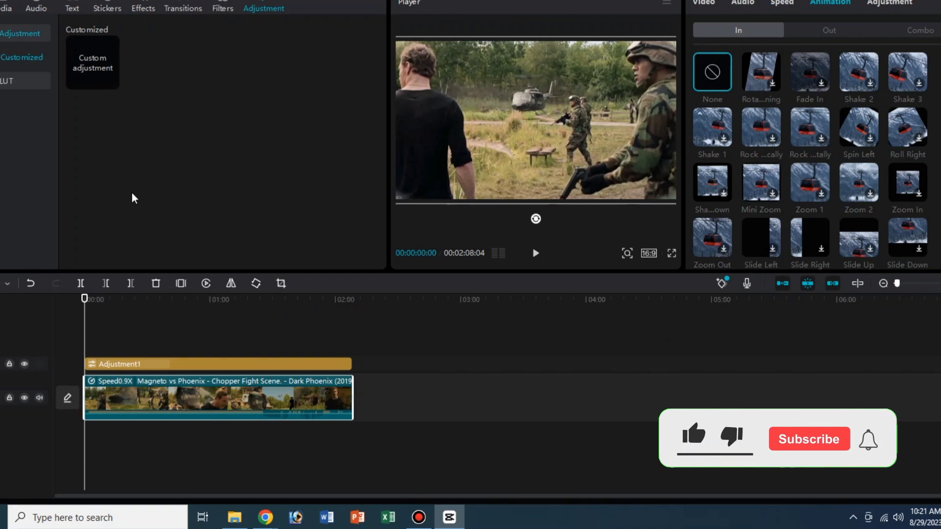
{"action": "left_click", "coordinate": [223, 8]}
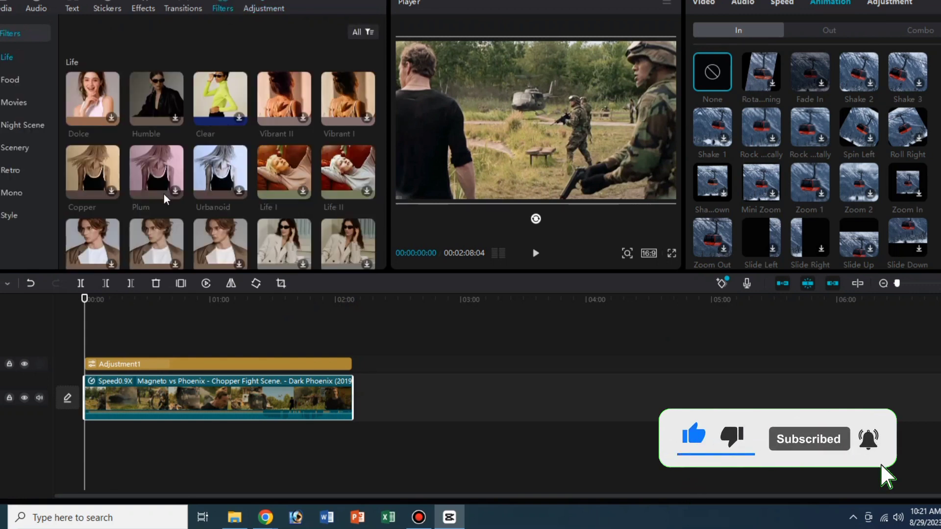
{"action": "scroll", "coordinate": [172, 178], "scroll_direction": "down", "scroll_amount": 3}
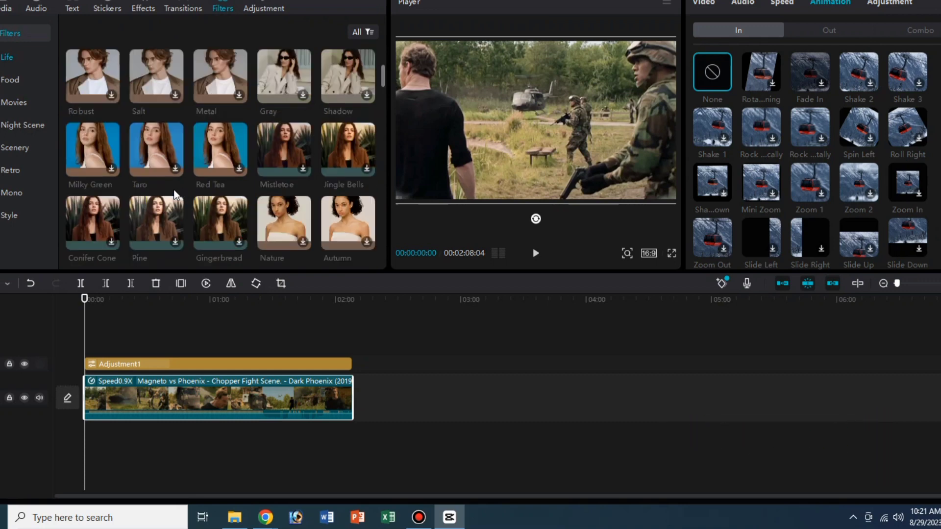
{"action": "left_click", "coordinate": [112, 167]}
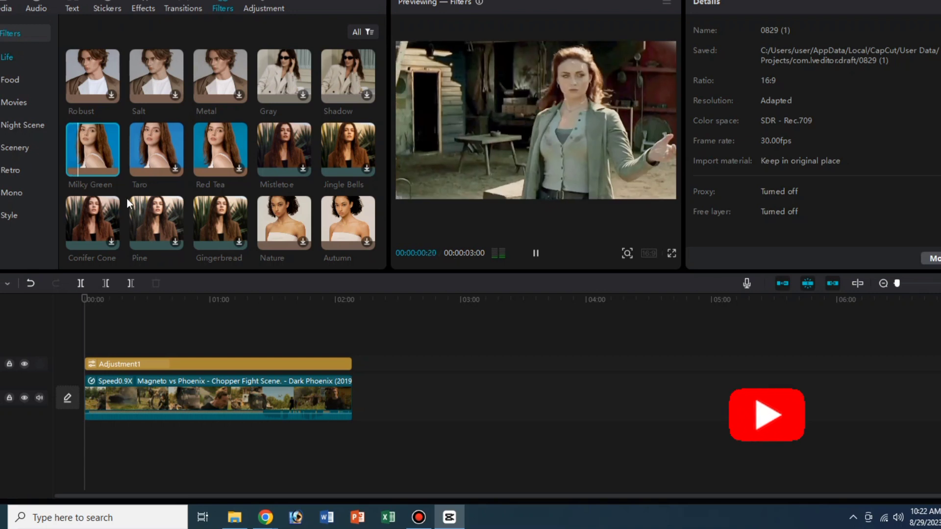
{"action": "left_click", "coordinate": [535, 253]}
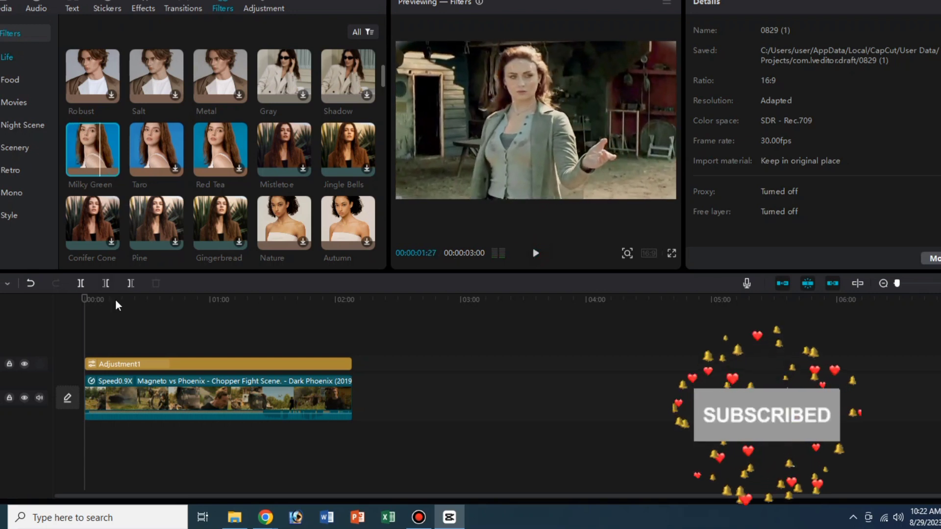
{"action": "left_click", "coordinate": [111, 168]}
{"action": "left_click_drag", "start_coordinate": [90, 346], "coordinate": [352, 368]}
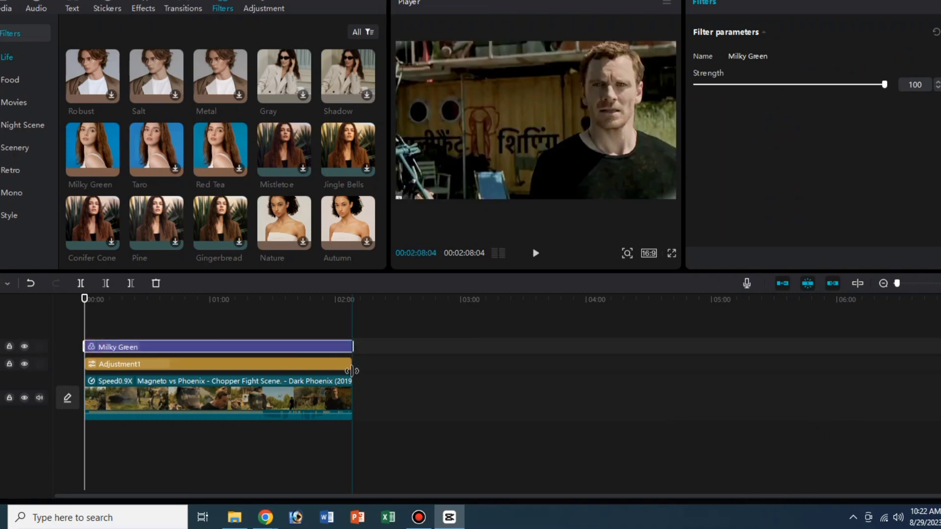
- Split the video clip at 00:02:02:25 and delete its leftover ending portion
{"action": "left_click", "coordinate": [337, 389]}
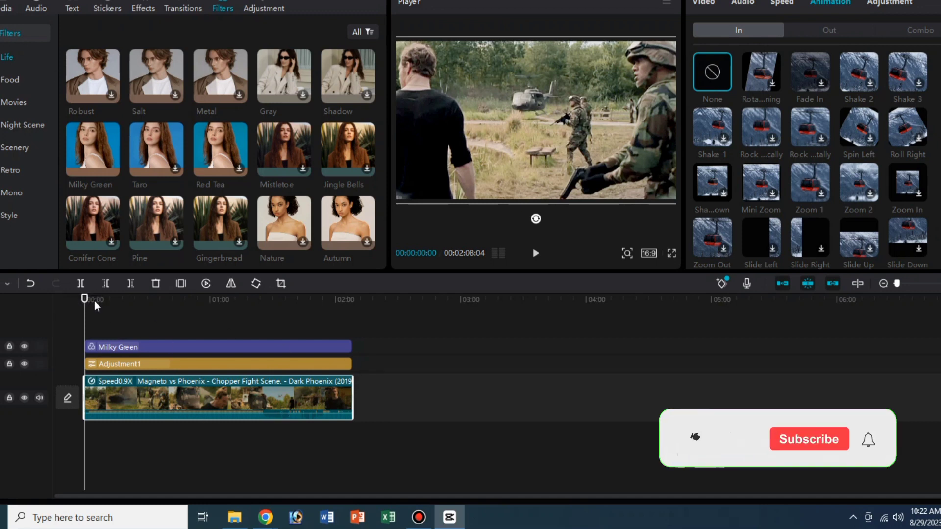
{"action": "left_click_drag", "start_coordinate": [84, 299], "coordinate": [342, 346]}
{"action": "left_click", "coordinate": [84, 287]}
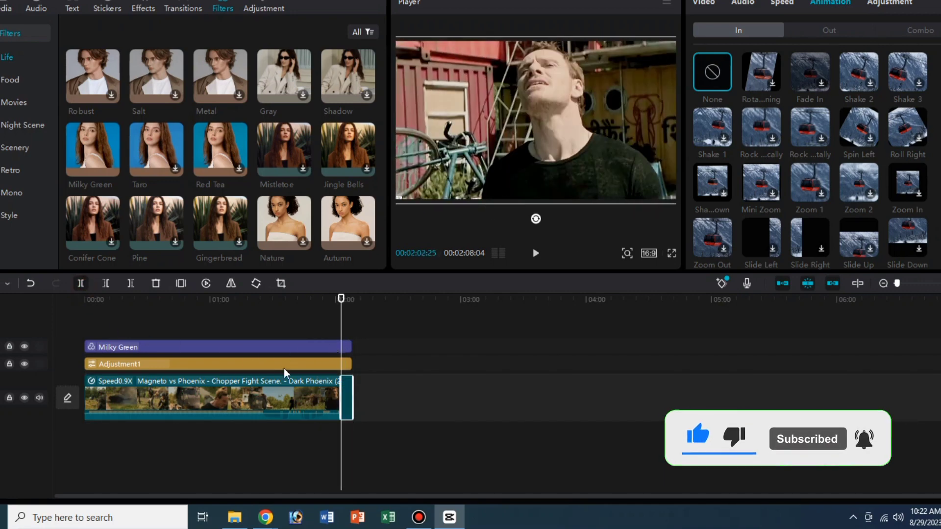
{"action": "left_click", "coordinate": [347, 392]}
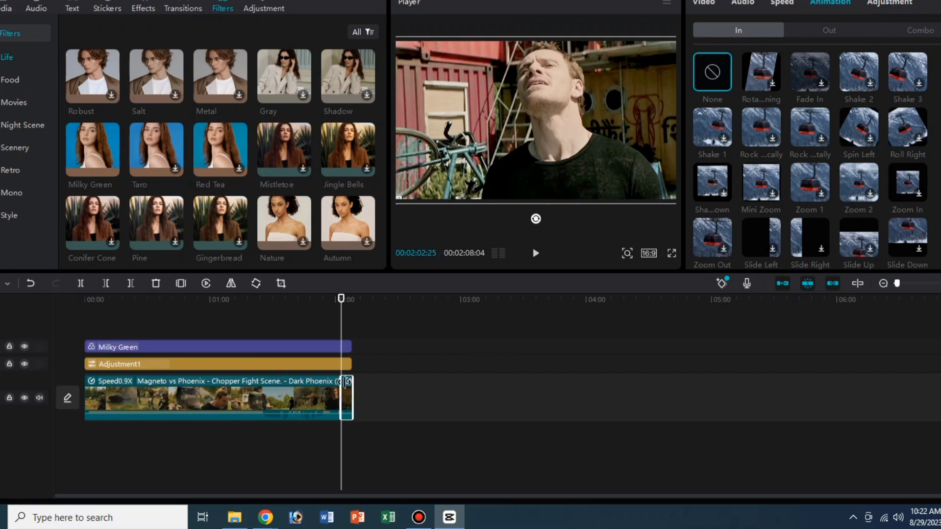
{"action": "left_click", "coordinate": [154, 283]}
- Split the adjustment layer at 00:02:02:25 and delete the part extending past the video clip
{"action": "left_click", "coordinate": [346, 364]}
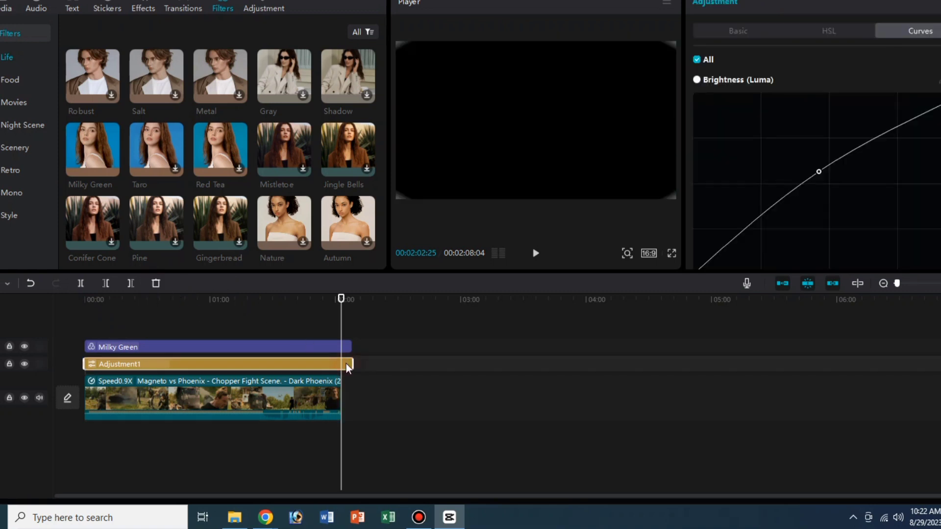
{"action": "left_click", "coordinate": [80, 284]}
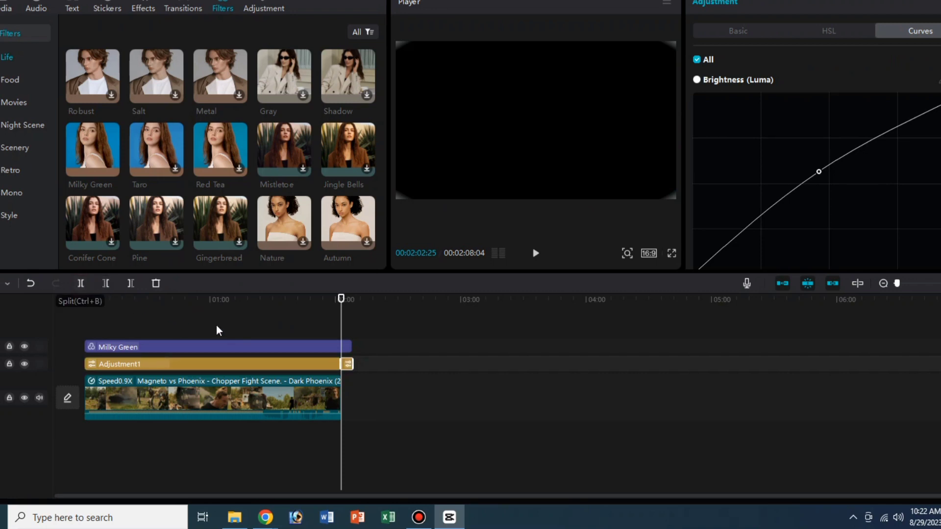
{"action": "left_click", "coordinate": [155, 283]}
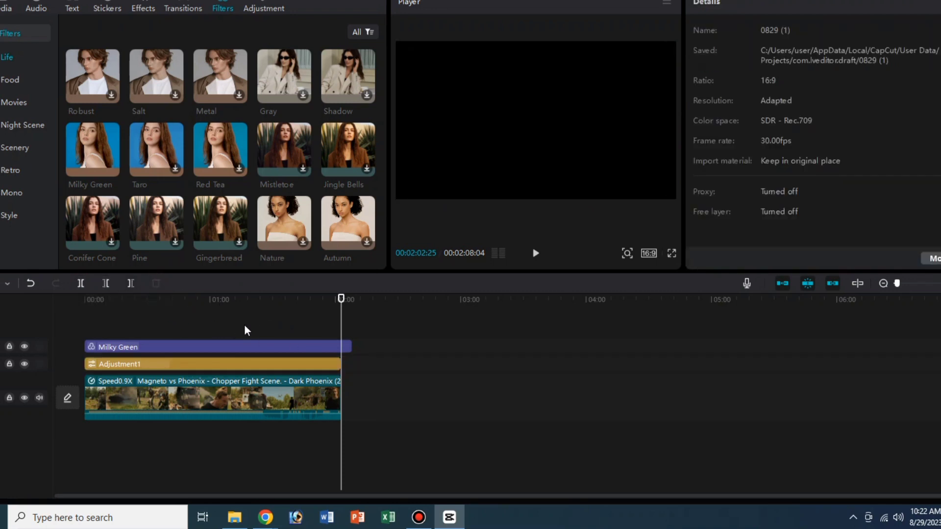
- Split the Milky Green filter at 00:02:02:25, delete its excess end and return the playhead to the start
{"action": "left_click", "coordinate": [80, 283]}
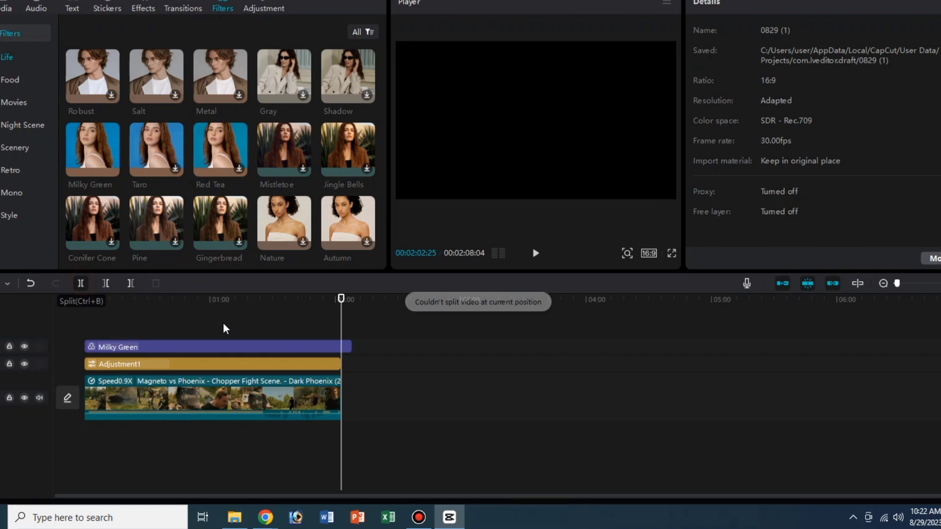
{"action": "left_click", "coordinate": [337, 346]}
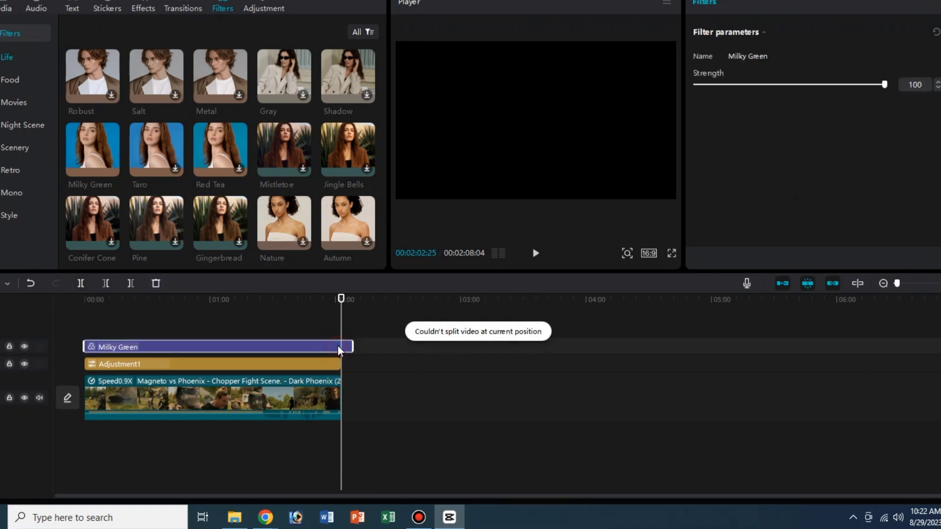
{"action": "left_click", "coordinate": [80, 283]}
{"action": "left_click", "coordinate": [155, 283]}
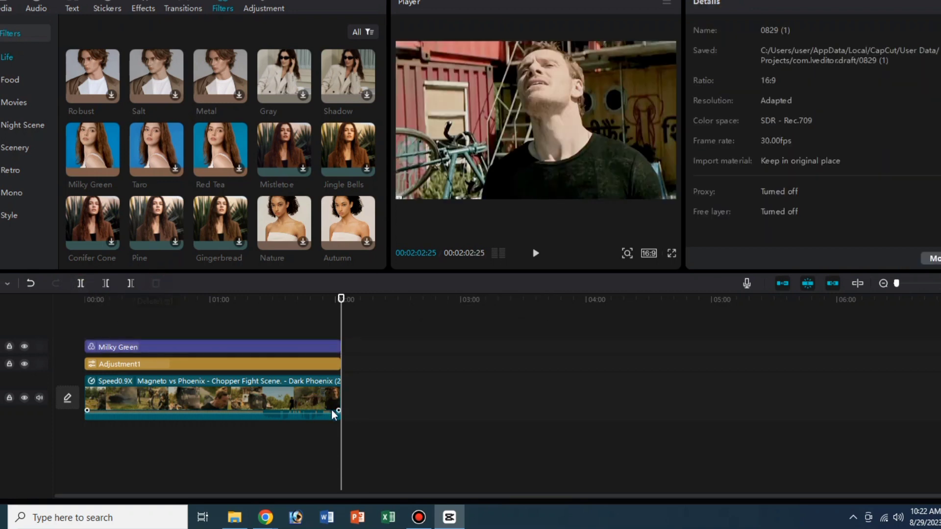
{"action": "left_click_drag", "start_coordinate": [341, 299], "coordinate": [84, 299]}
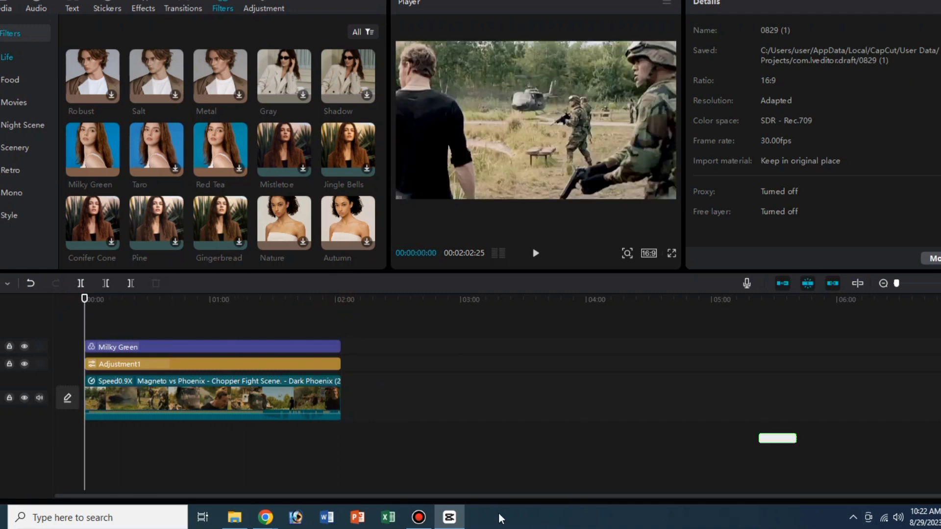
- Apply the rotating In animation listed right after None to the video clip with a 0.5 s duration, and return the playhead to the start
{"action": "left_click", "coordinate": [273, 400]}
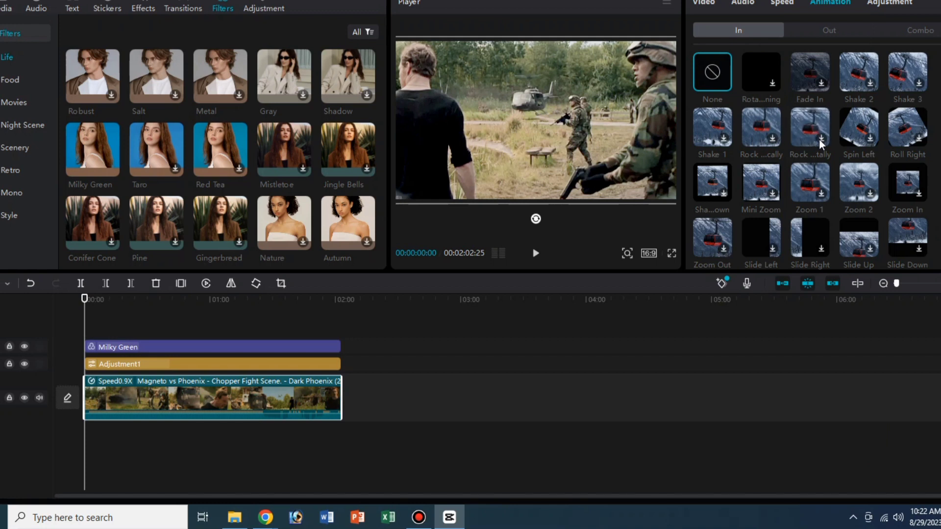
{"action": "left_click", "coordinate": [770, 81]}
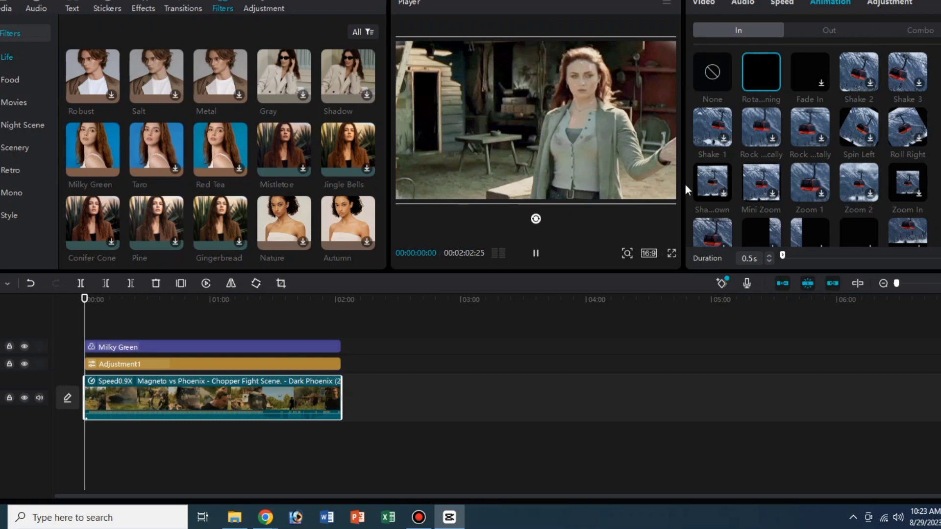
{"action": "left_click", "coordinate": [445, 416]}
{"action": "left_click_drag", "start_coordinate": [338, 301], "coordinate": [84, 300]}
{"action": "left_click", "coordinate": [418, 517]}
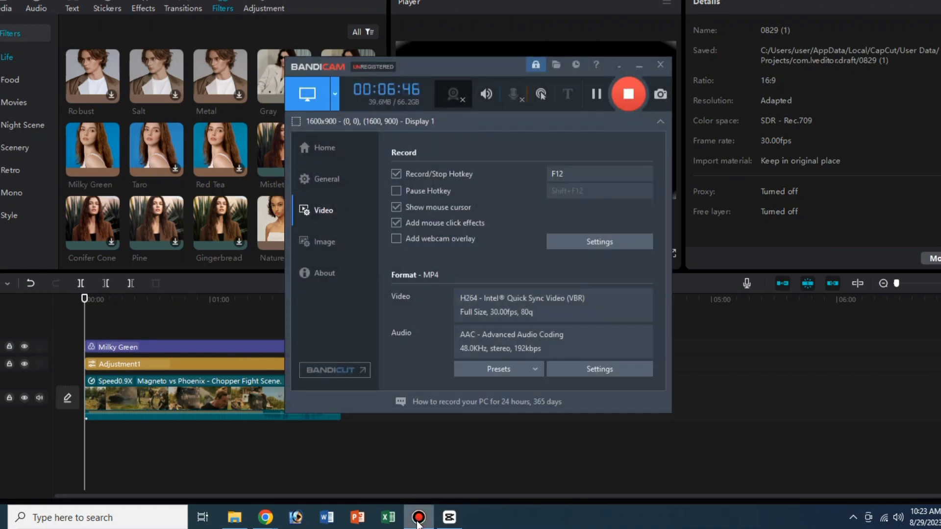
{"action": "left_click", "coordinate": [639, 66]}
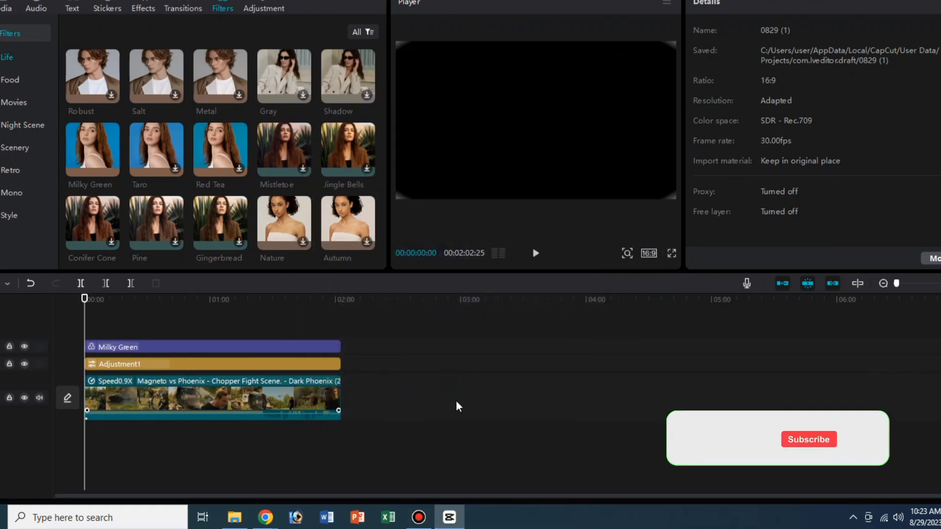
- Open the export settings for the edited video and title it "action video"
{"action": "left_click", "coordinate": [169, 402]}
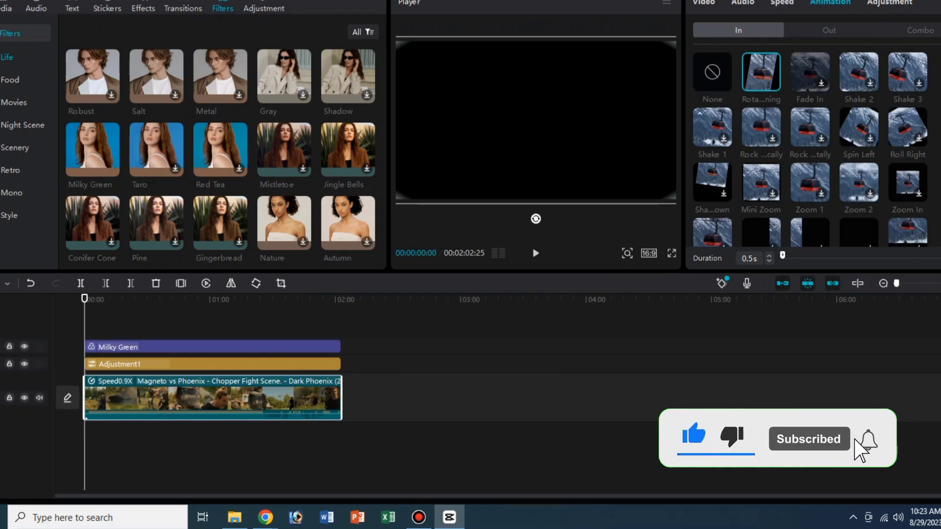
{"action": "left_click", "coordinate": [888, 1]}
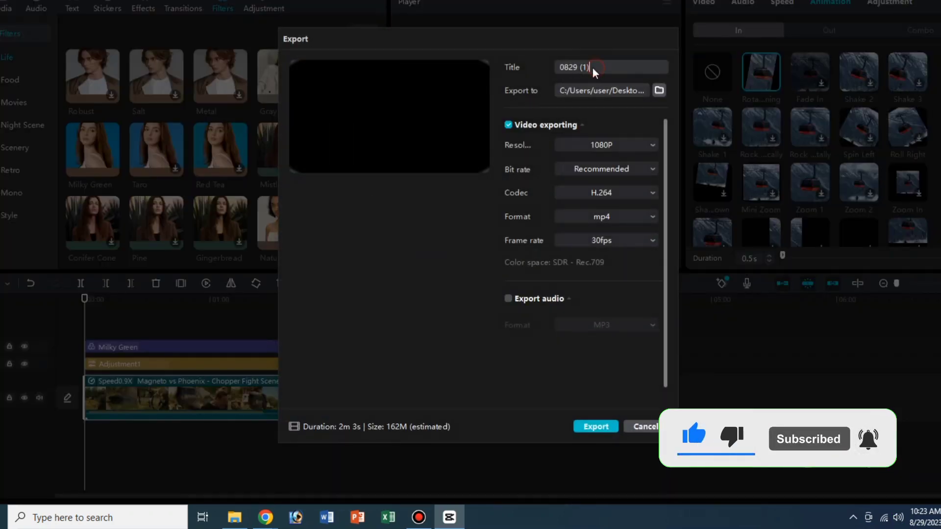
{"action": "left_click_drag", "start_coordinate": [592, 68], "coordinate": [561, 67]}
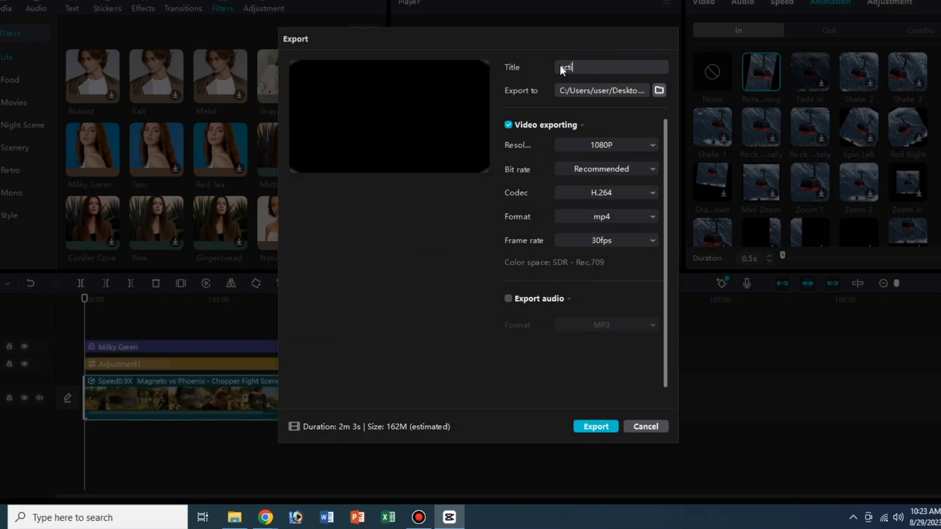
{"action": "type", "text": "action video"}
- Examine the export destination in the folder chooser and close the chooser without selecting another folder
{"action": "left_click", "coordinate": [659, 91]}
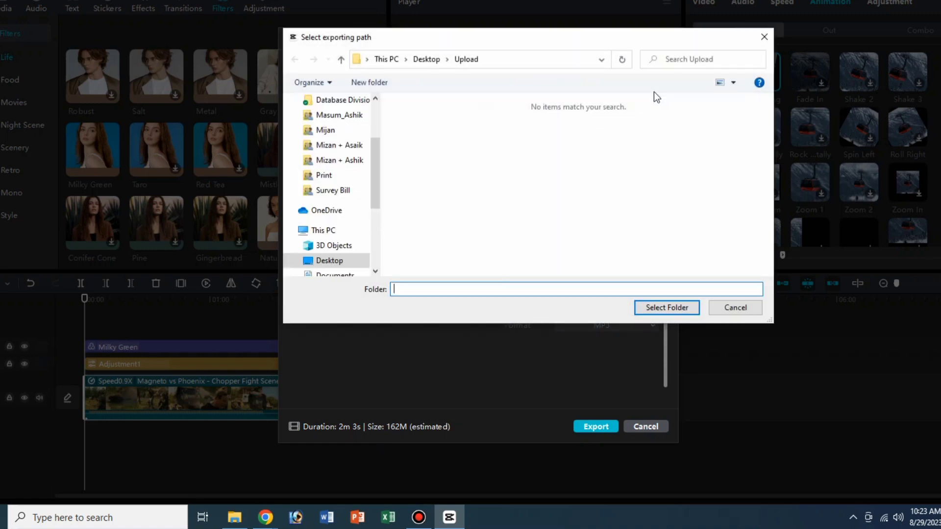
{"action": "scroll", "coordinate": [336, 176], "scroll_direction": "up", "scroll_amount": 5}
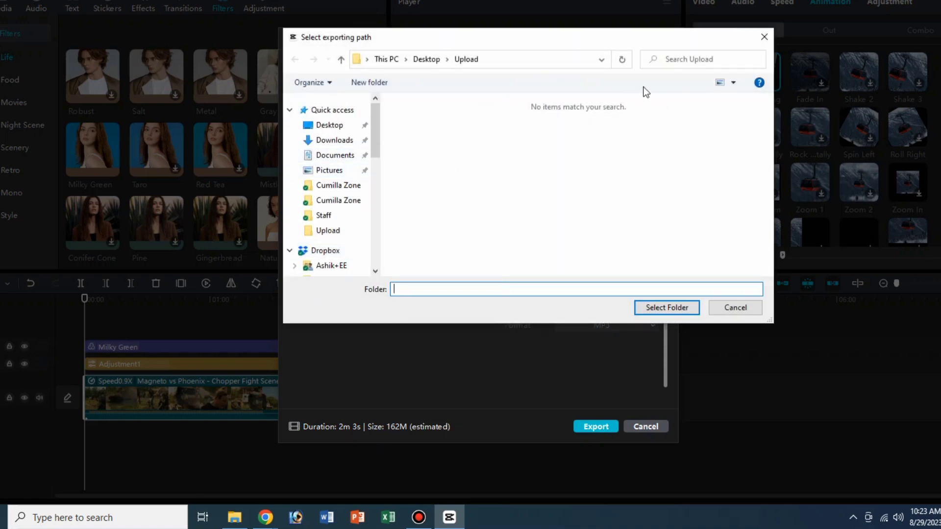
{"action": "left_click", "coordinate": [735, 306]}
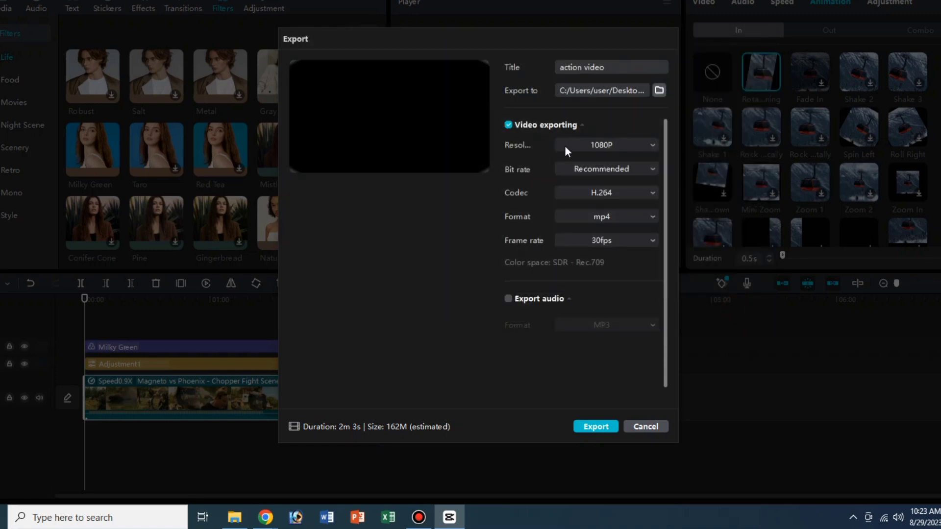
- Set the export resolution to 1080P and the bit rate to Recommended
{"action": "left_click", "coordinate": [603, 145]}
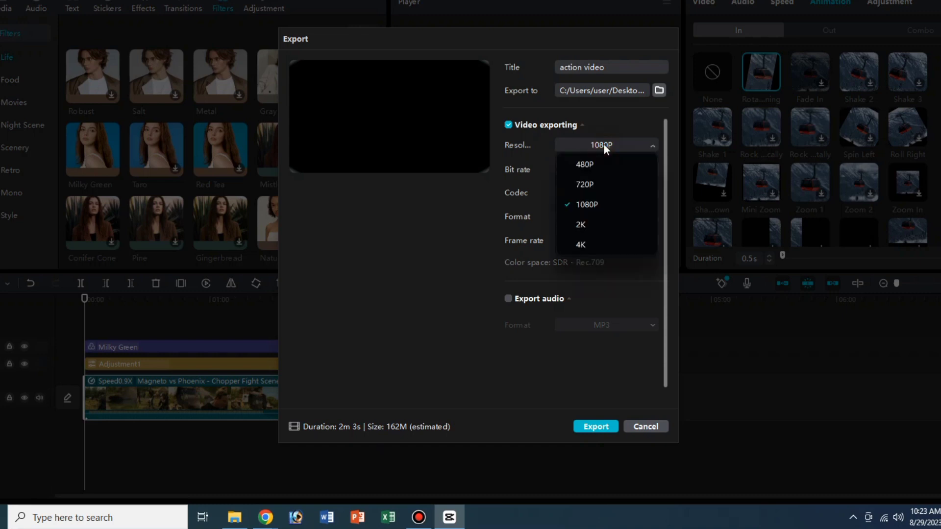
{"action": "left_click", "coordinate": [593, 205]}
{"action": "left_click", "coordinate": [604, 170]}
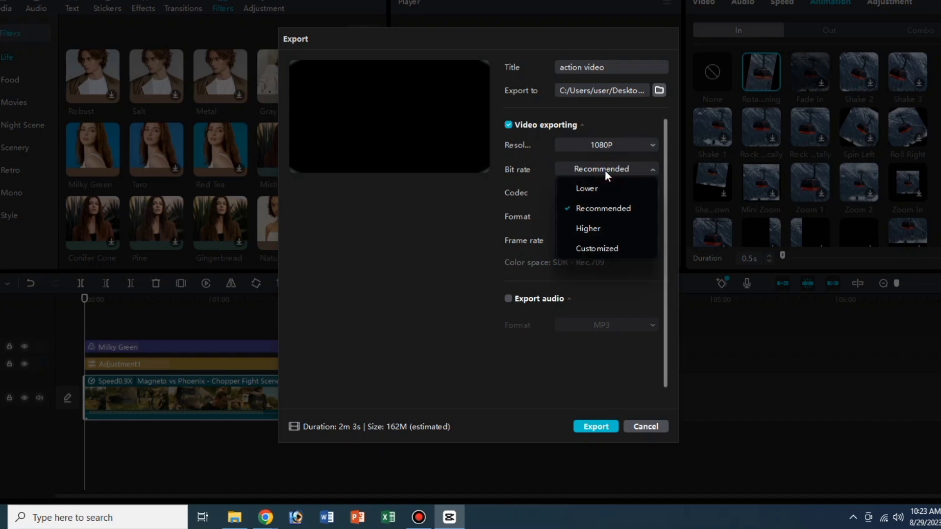
{"action": "left_click", "coordinate": [598, 210]}
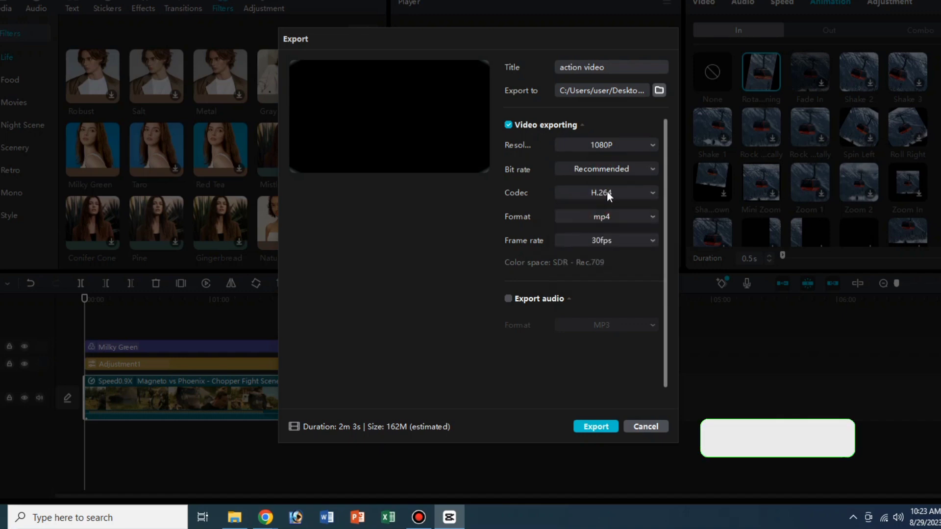
- Set the export codec to H.264, the format to mp4 and the frame rate to 30fps
{"action": "left_click", "coordinate": [607, 194]}
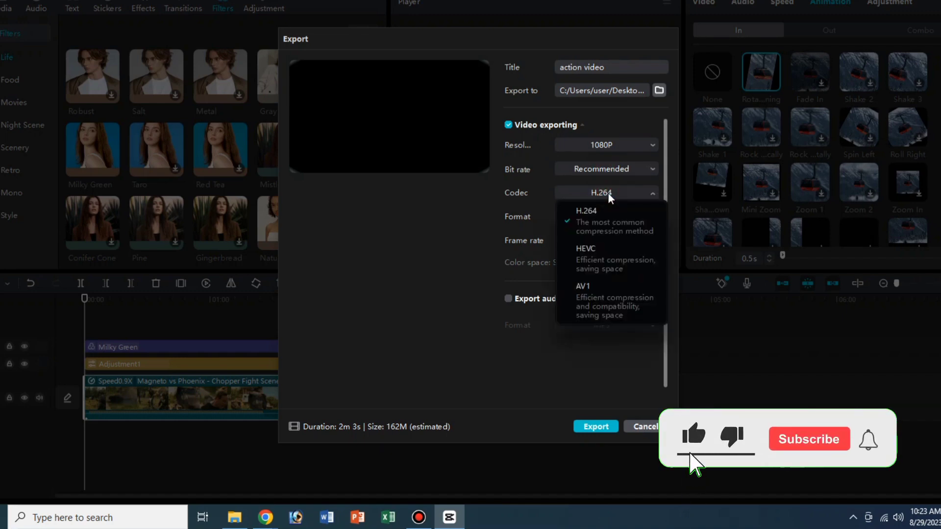
{"action": "left_click", "coordinate": [605, 215]}
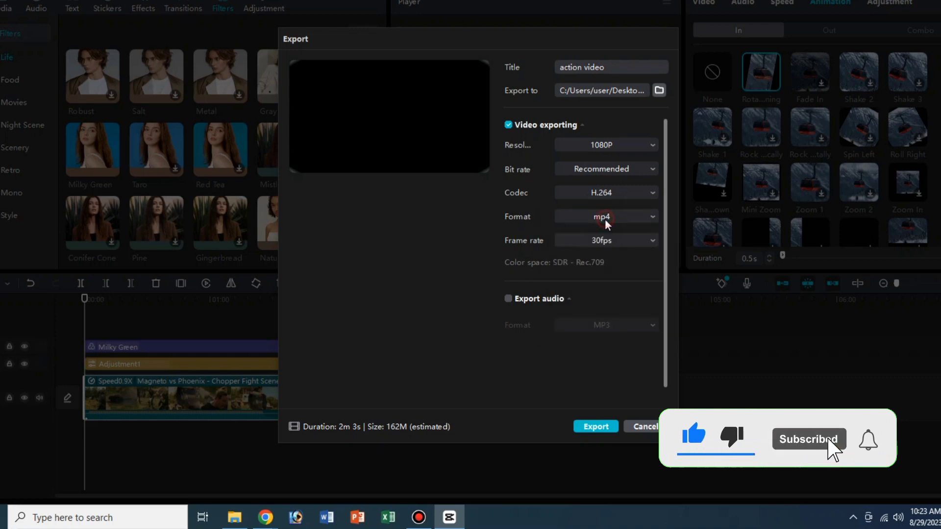
{"action": "left_click", "coordinate": [607, 215]}
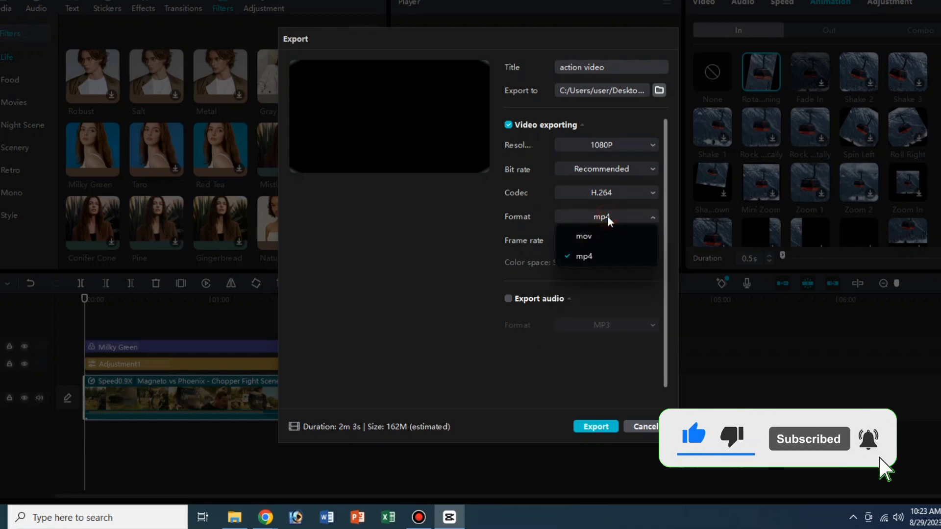
{"action": "left_click", "coordinate": [584, 255]}
{"action": "left_click", "coordinate": [599, 239]}
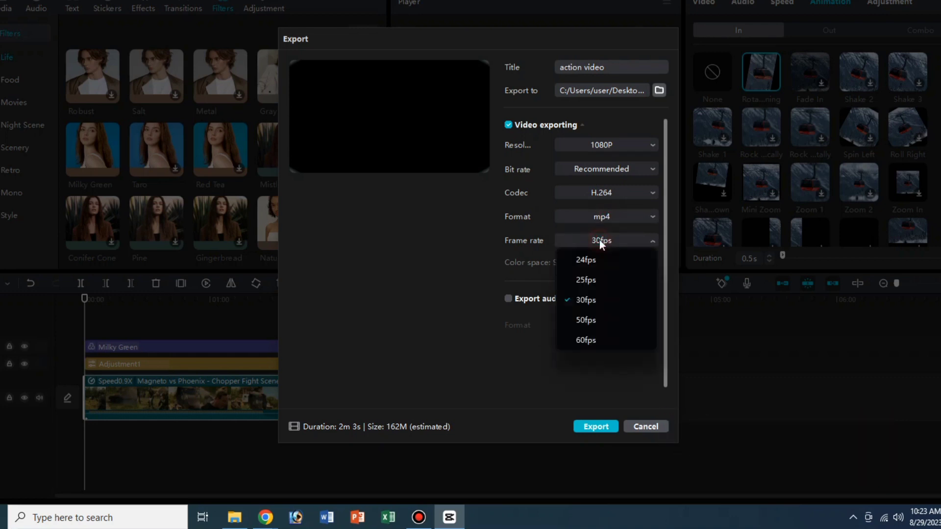
{"action": "left_click", "coordinate": [587, 300]}
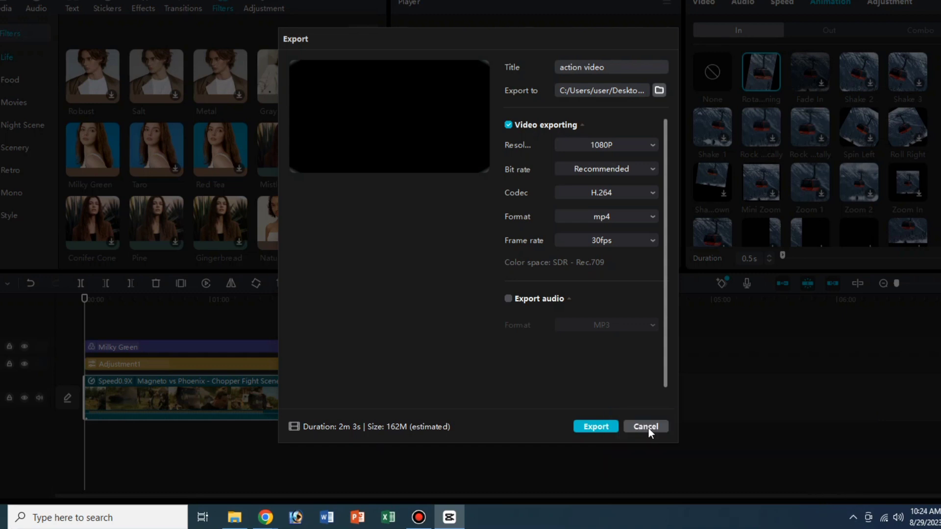
- Start exporting the video and request to stop the running export
{"action": "left_click", "coordinate": [608, 429]}
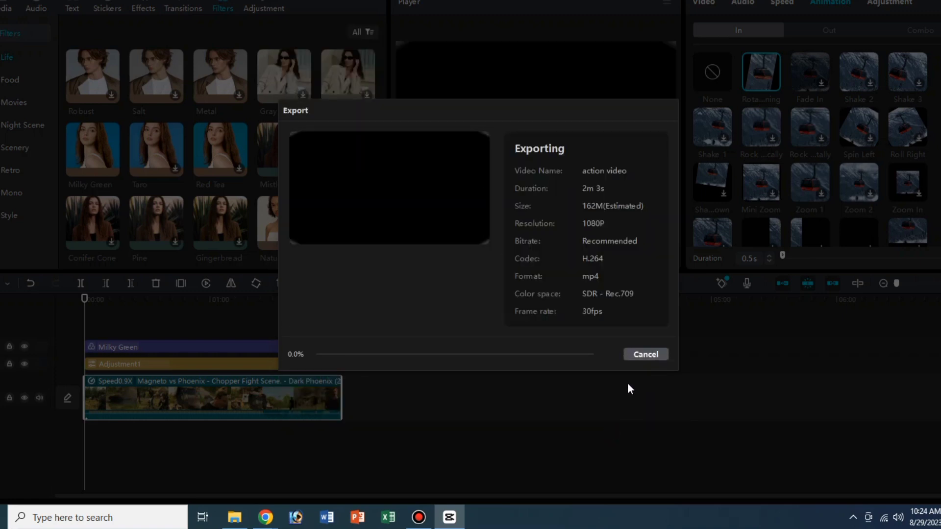
{"action": "left_click", "coordinate": [646, 354]}
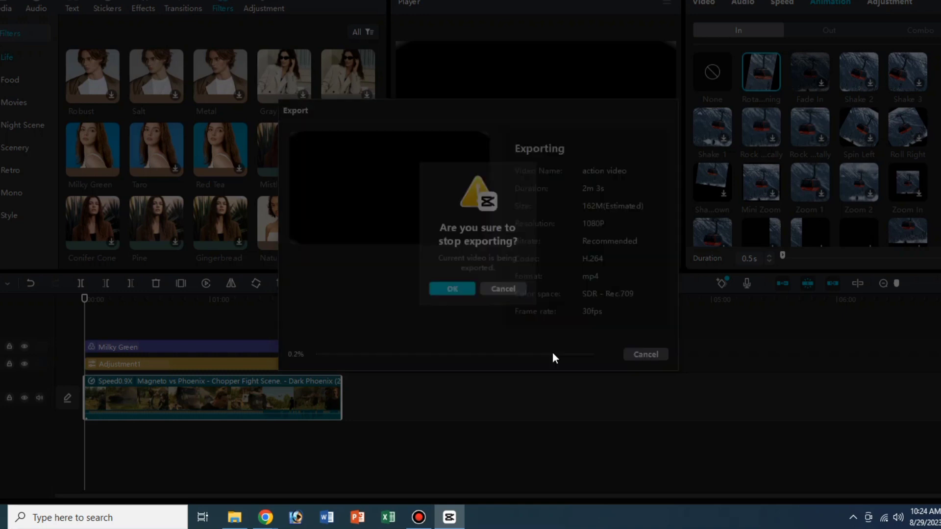
- Switch to the YouTube window in Chrome and open a new browser tab
{"action": "left_click", "coordinate": [417, 519]}
{"action": "mouse_move", "coordinate": [265, 518]}
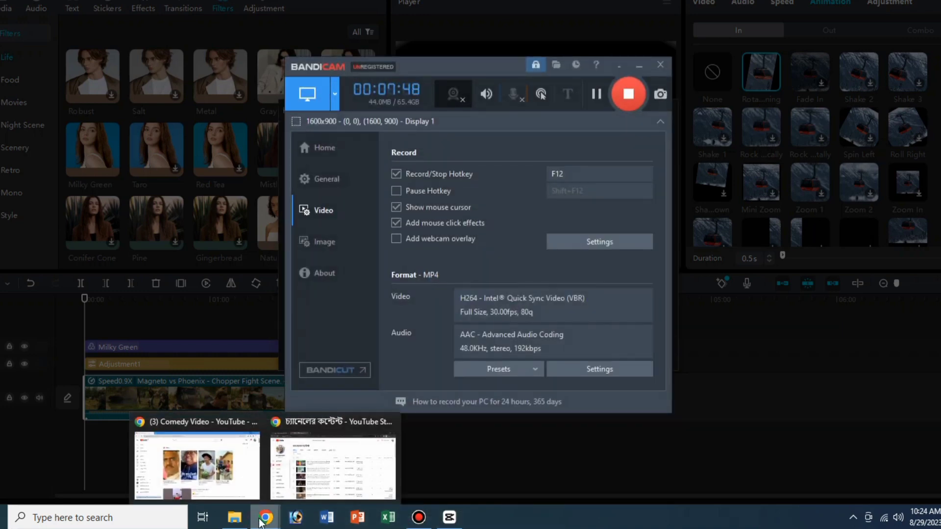
{"action": "left_click", "coordinate": [213, 494]}
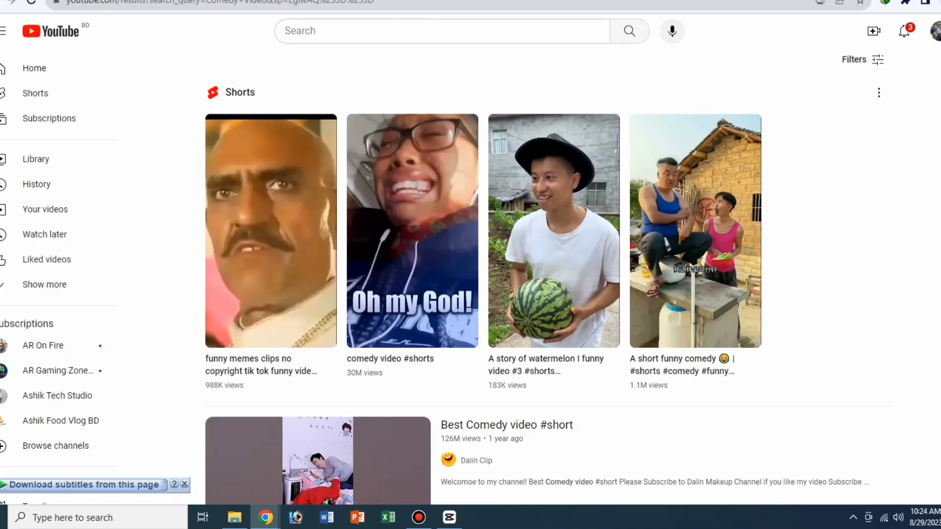
{"action": "key", "text": "ctrl+t"}
{"action": "left_click", "coordinate": [169, 2]}
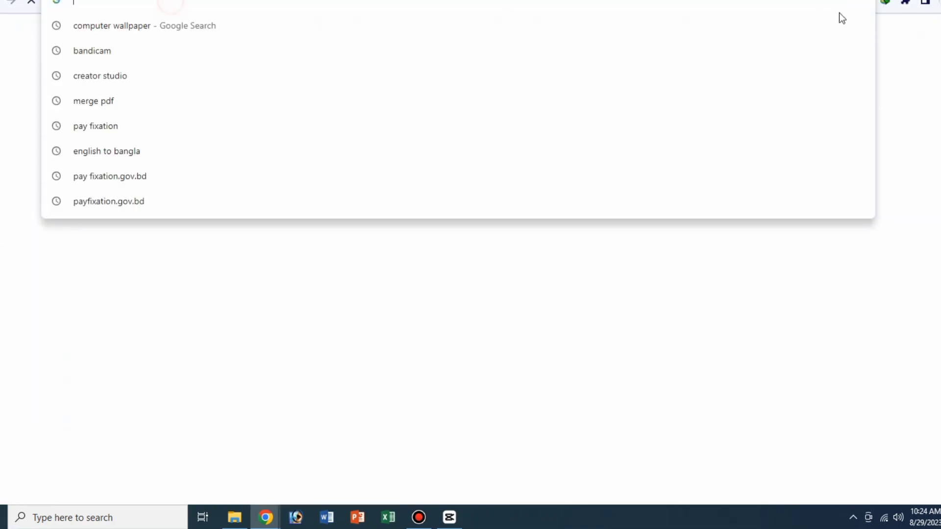
{"action": "left_click", "coordinate": [927, 80]}
{"action": "left_click", "coordinate": [422, 521]}
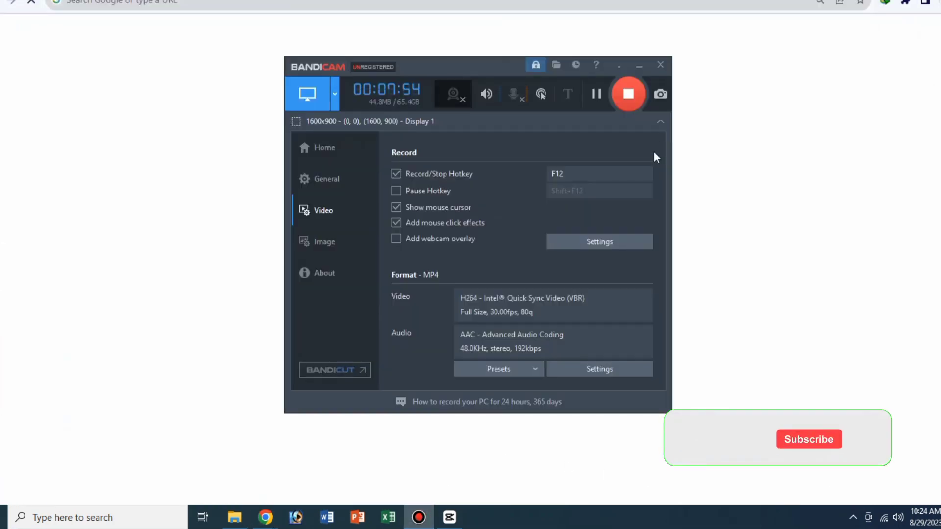
{"action": "left_click", "coordinate": [639, 65]}
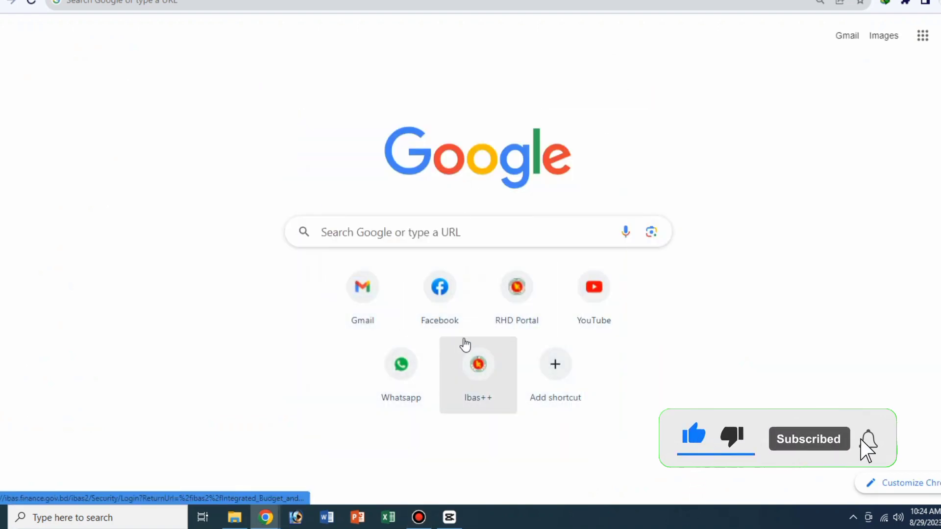
{"action": "left_click", "coordinate": [422, 521]}
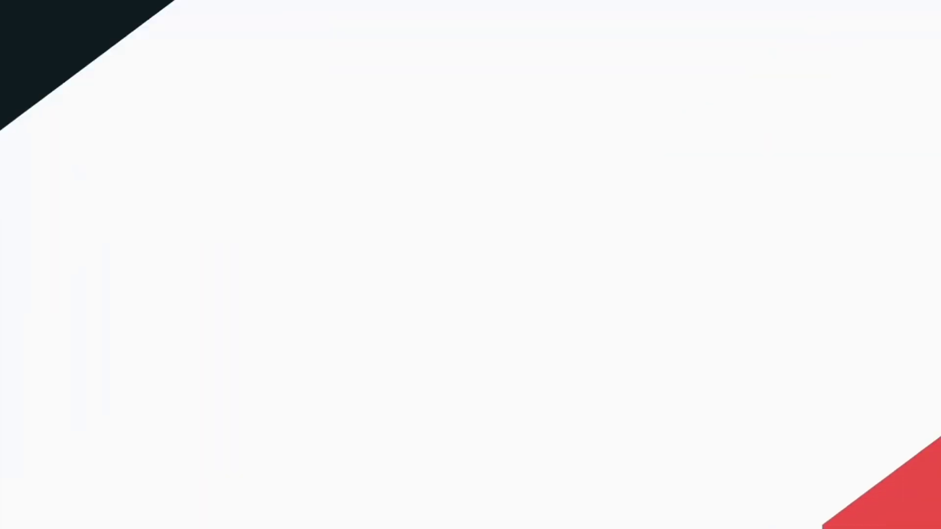